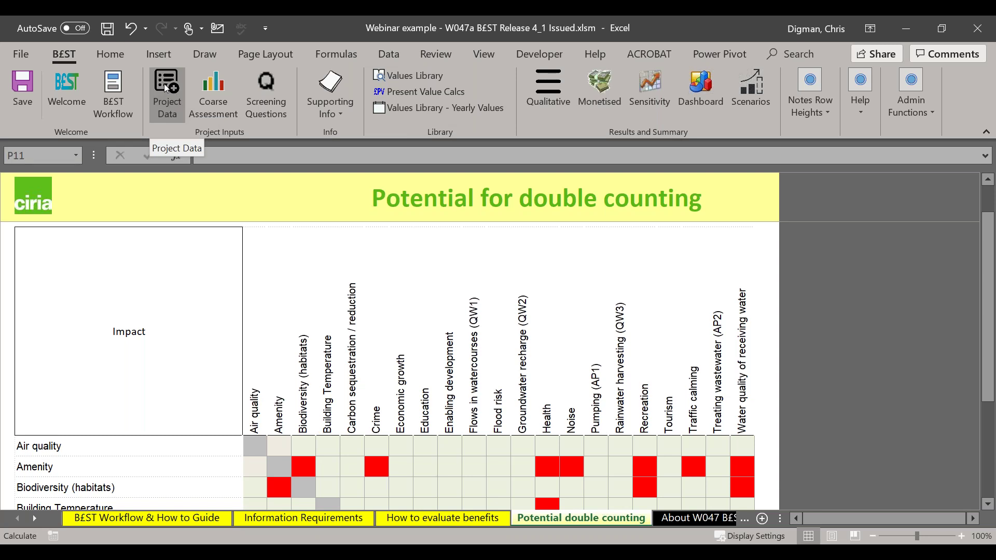
- In the project data inputs, set the project name to Webinar, the reference number to 1 and the assessment version to 0A
{"action": "left_click", "coordinate": [167, 88]}
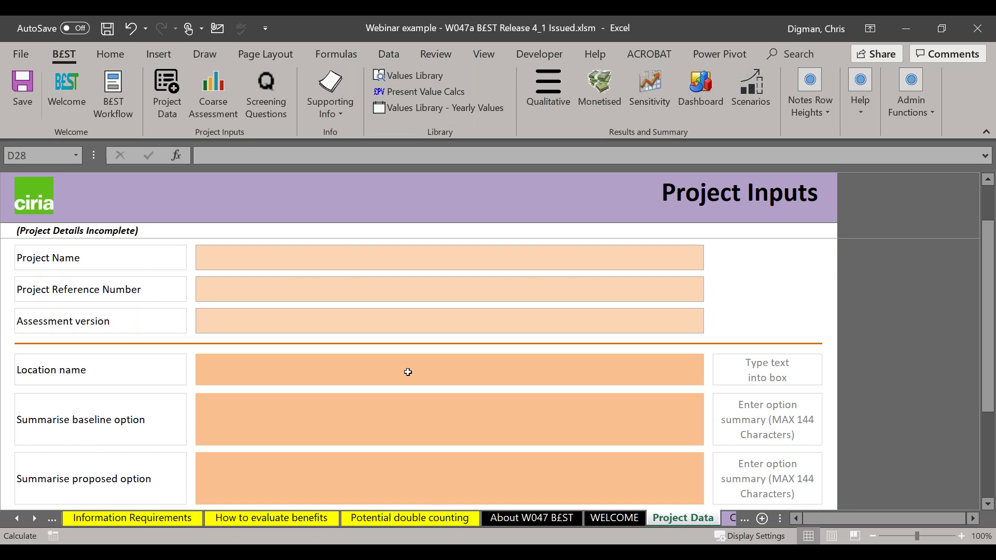
{"action": "double_click", "coordinate": [416, 258]}
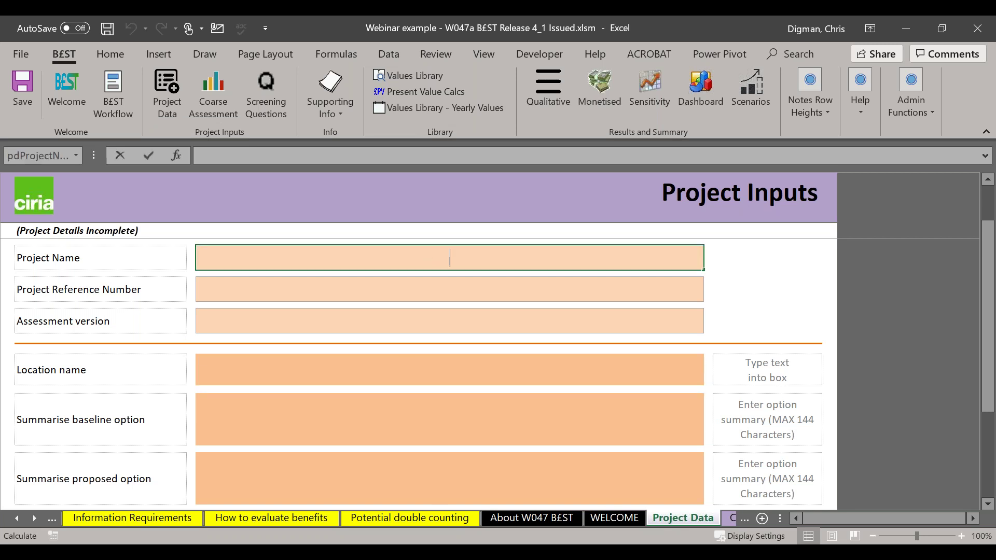
{"action": "type", "text": "Webinar"}
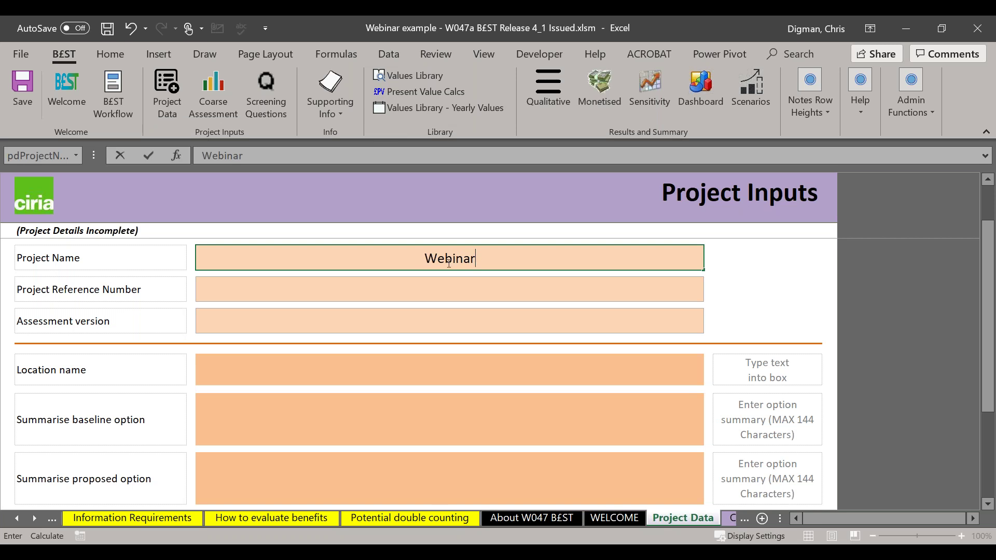
{"action": "key", "text": "Return"}
{"action": "type", "text": "1"}
{"action": "left_click", "coordinate": [440, 318]}
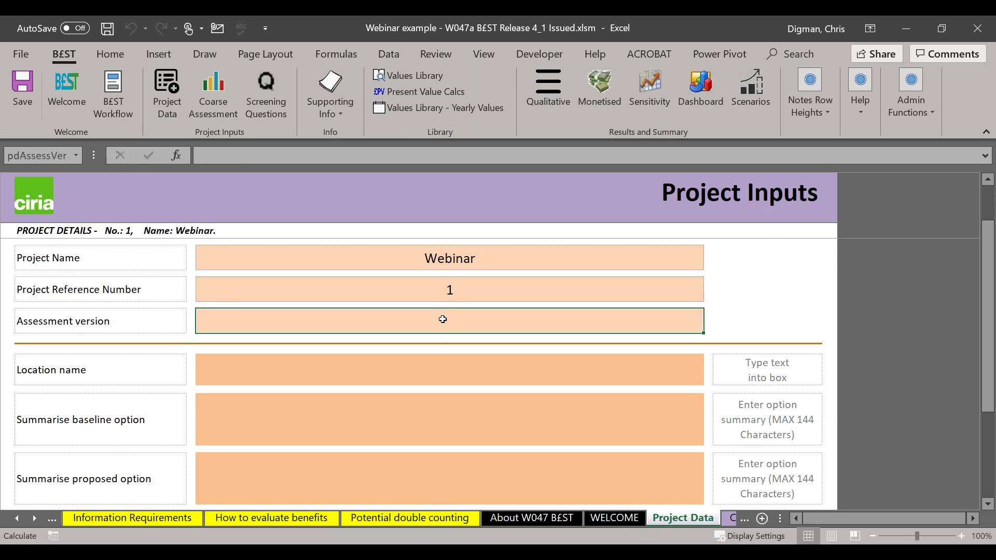
{"action": "type", "text": "0A"}
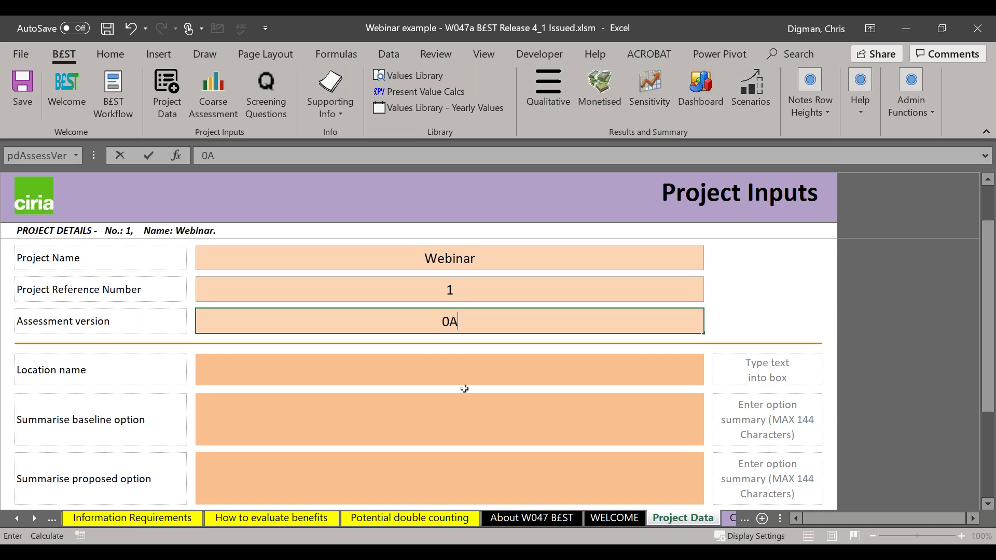
- Summarise the baseline option as "Do nothing" and the proposed option as "Distributed SuDS"
{"action": "left_click", "coordinate": [456, 366]}
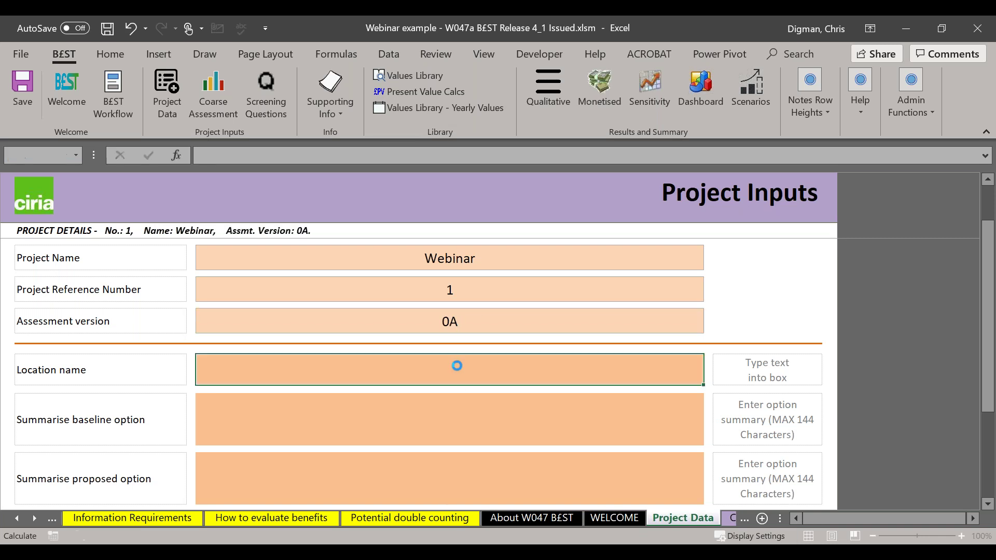
{"action": "left_click", "coordinate": [463, 437]}
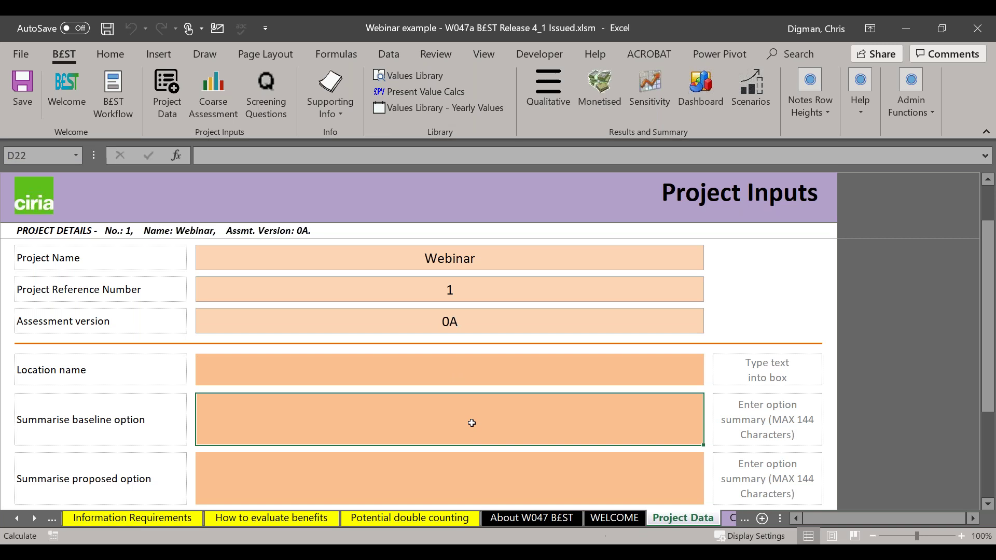
{"action": "scroll", "coordinate": [467, 423], "scroll_direction": "down", "scroll_amount": 1}
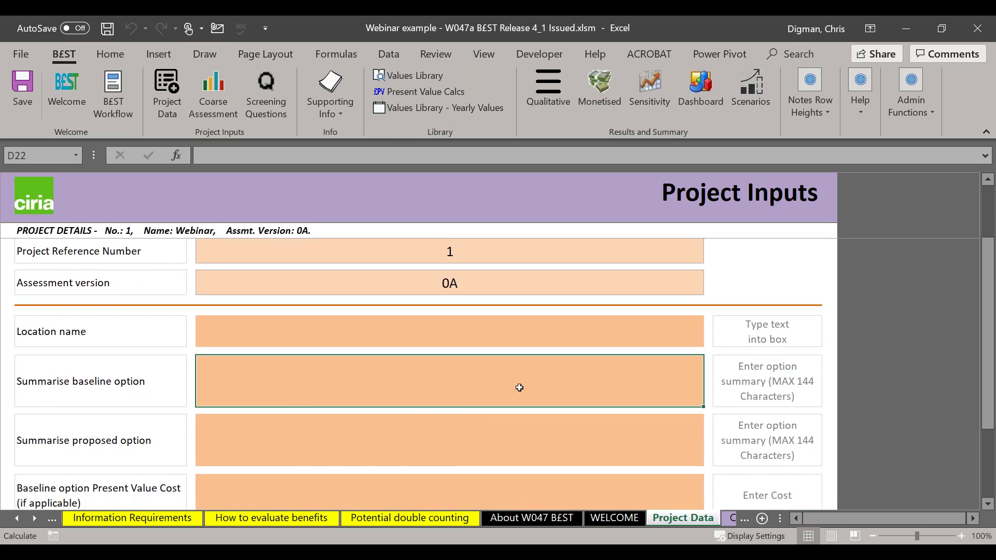
{"action": "type", "text": "Do nothing"}
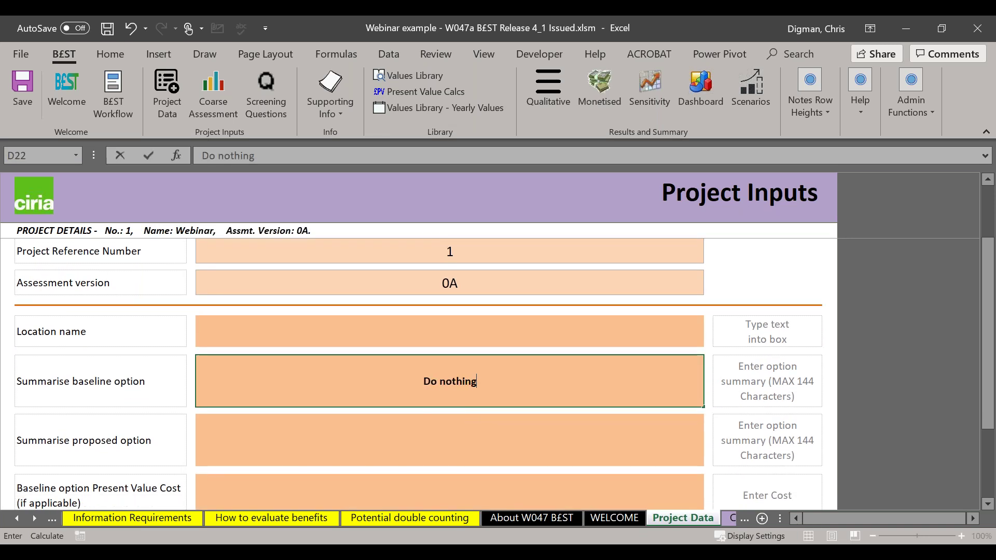
{"action": "left_click", "coordinate": [473, 449]}
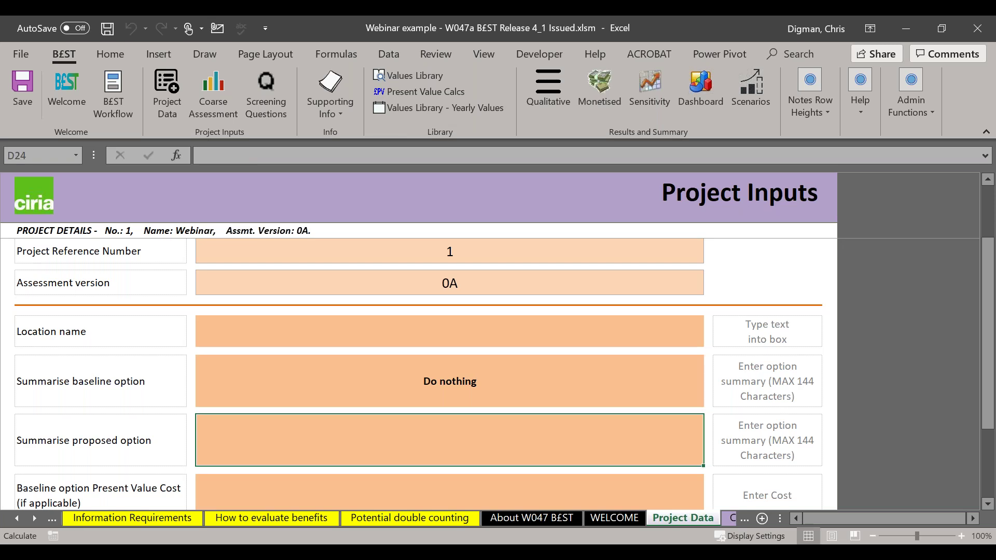
{"action": "type", "text": "Distributed"}
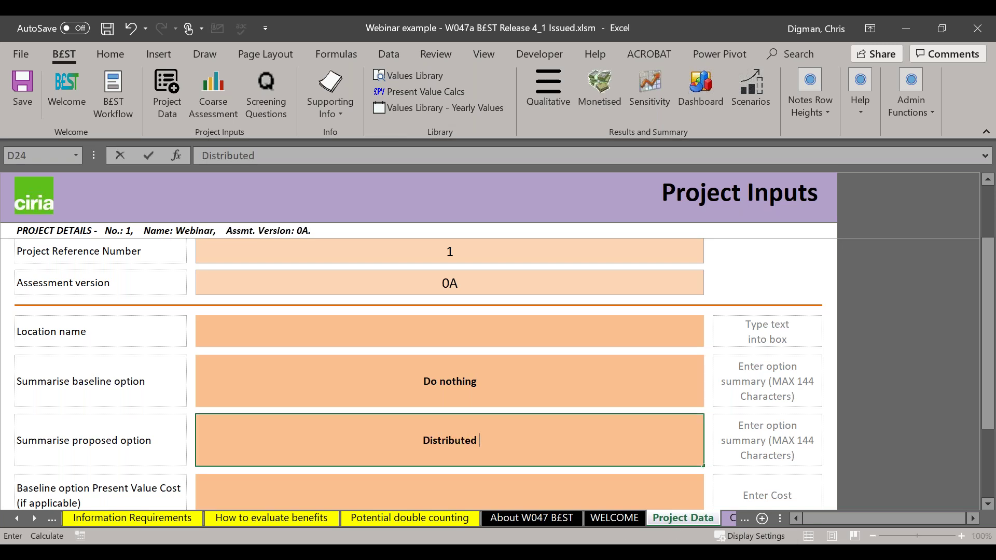
{"action": "type", "text": " SuDS"}
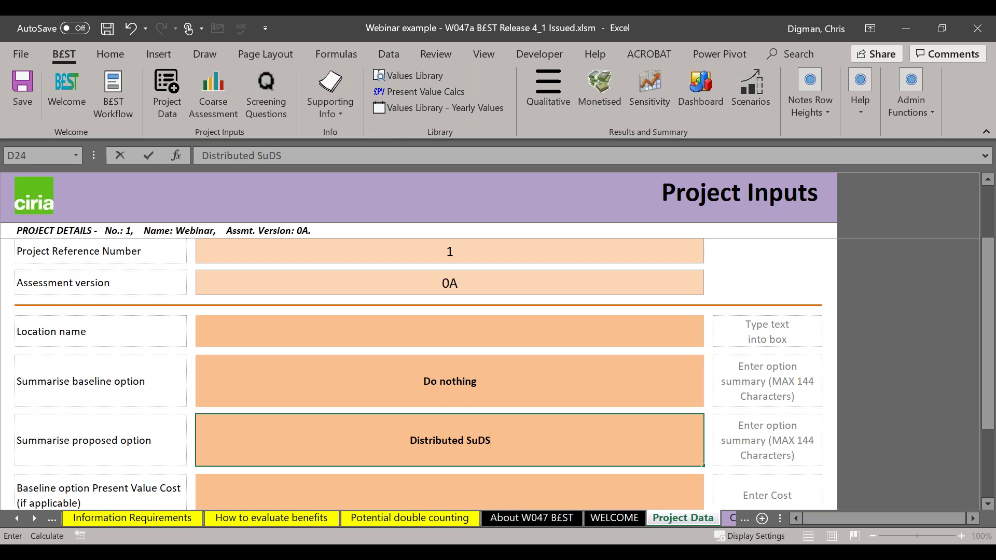
- Set the proposed option's present value cost to £10,000,000, leaving the baseline option's cost blank
{"action": "scroll", "coordinate": [479, 447], "scroll_direction": "down", "scroll_amount": 2}
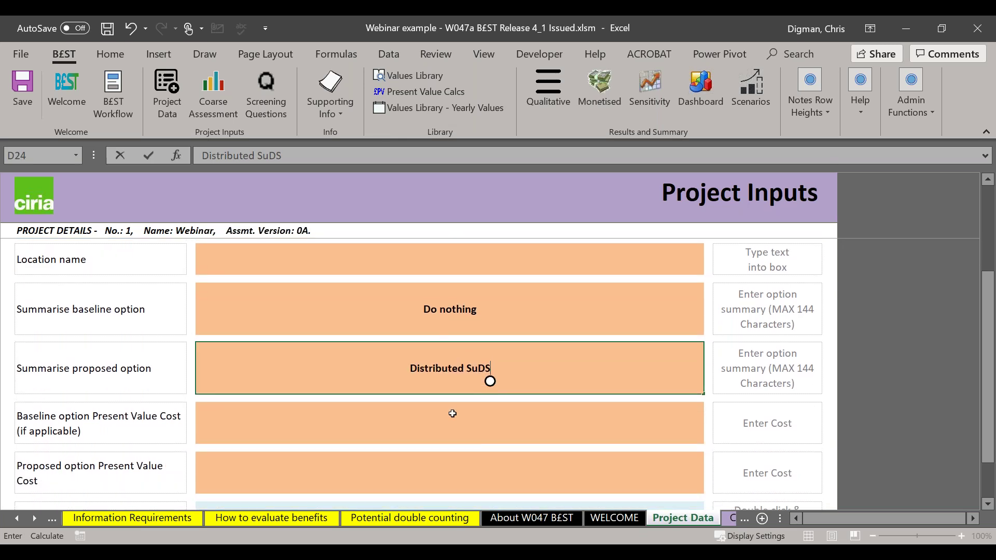
{"action": "left_click", "coordinate": [451, 412]}
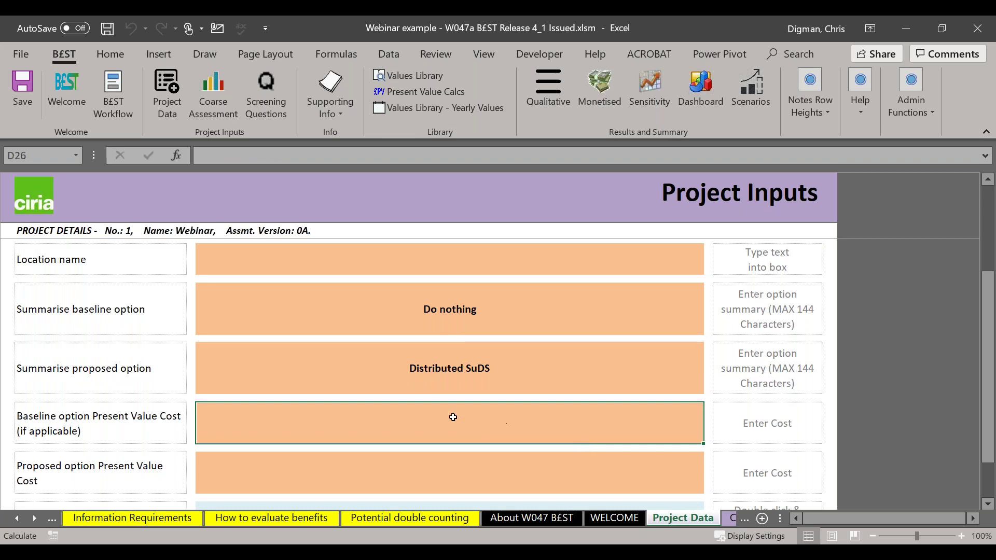
{"action": "left_click", "coordinate": [450, 480]}
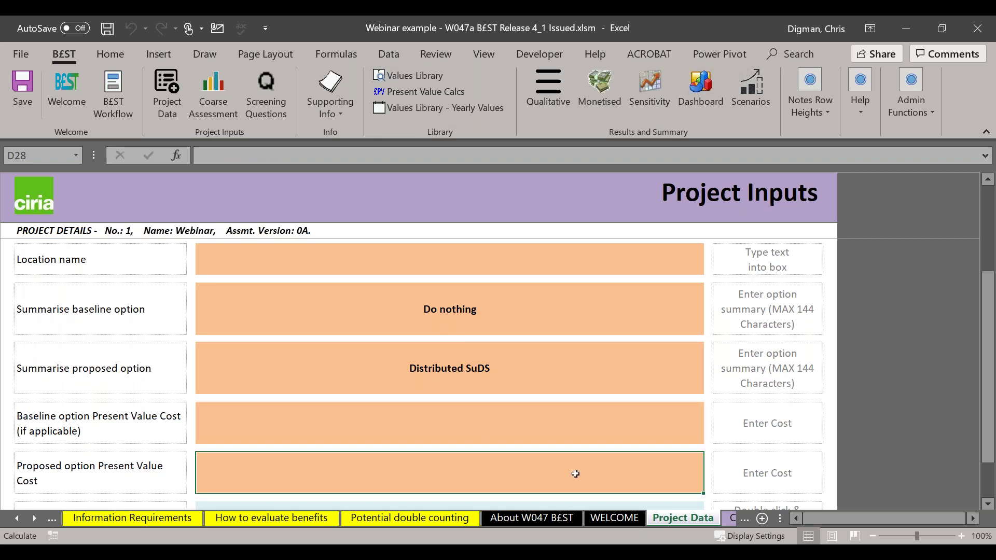
{"action": "type", "text": "£"}
{"action": "key", "text": "BackSpace"}
{"action": "type", "text": "1000000"}
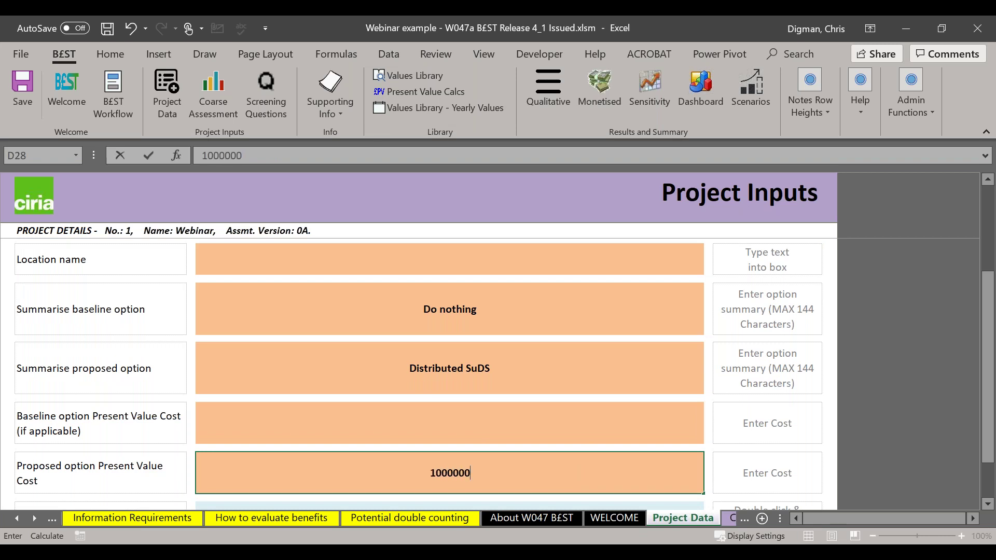
{"action": "key", "text": "Return"}
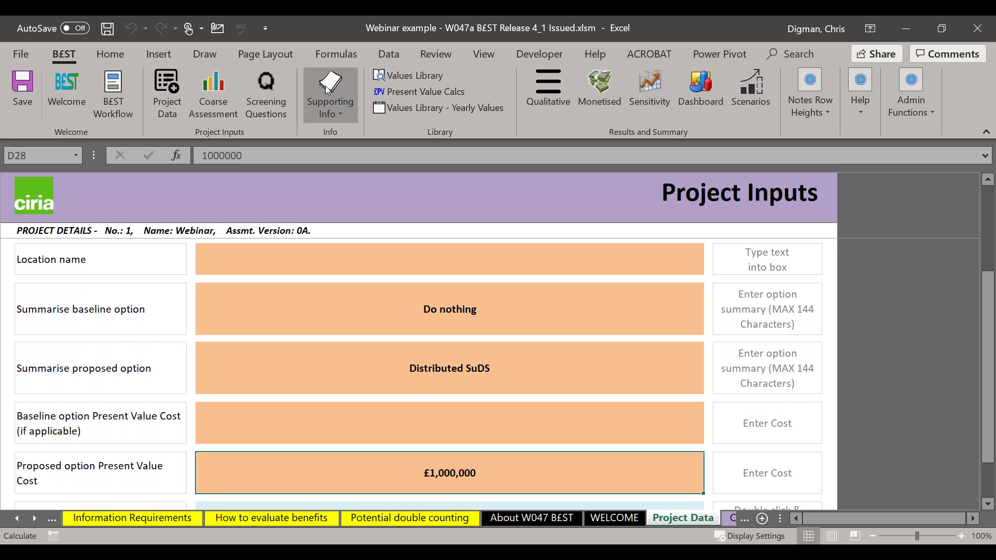
{"action": "left_click", "coordinate": [266, 157]}
{"action": "type", "text": "0"}
{"action": "key", "text": "Return"}
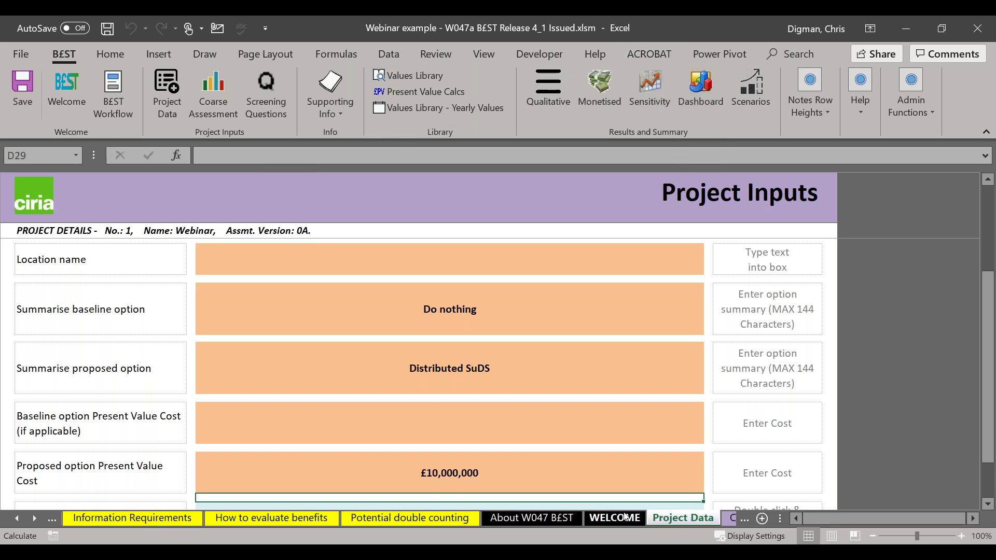
- Review the scheme supporters, scheme funders and discount rate entries in the project inputs
{"action": "scroll", "coordinate": [589, 455], "scroll_direction": "down", "scroll_amount": 1}
{"action": "scroll", "coordinate": [589, 455], "scroll_direction": "down", "scroll_amount": 4}
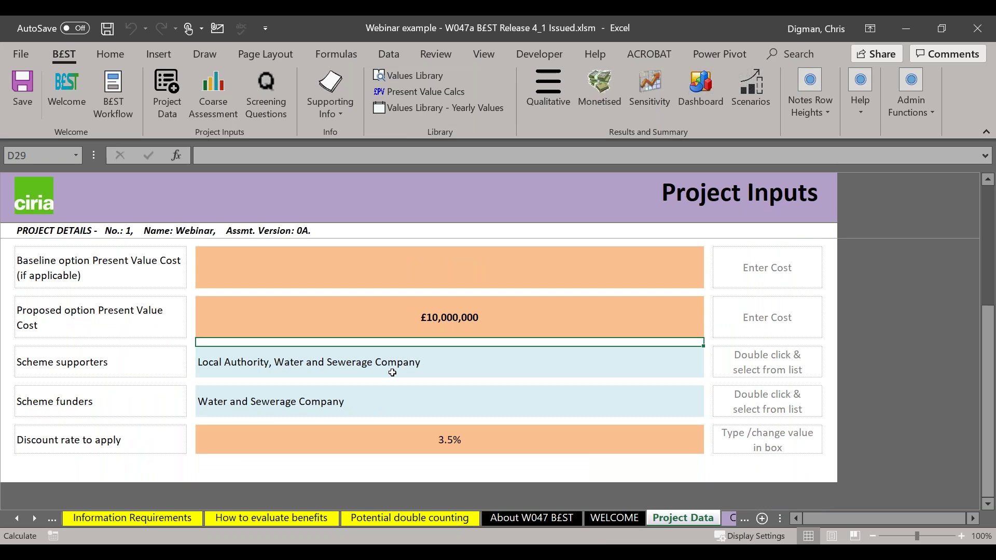
{"action": "left_click", "coordinate": [768, 365]}
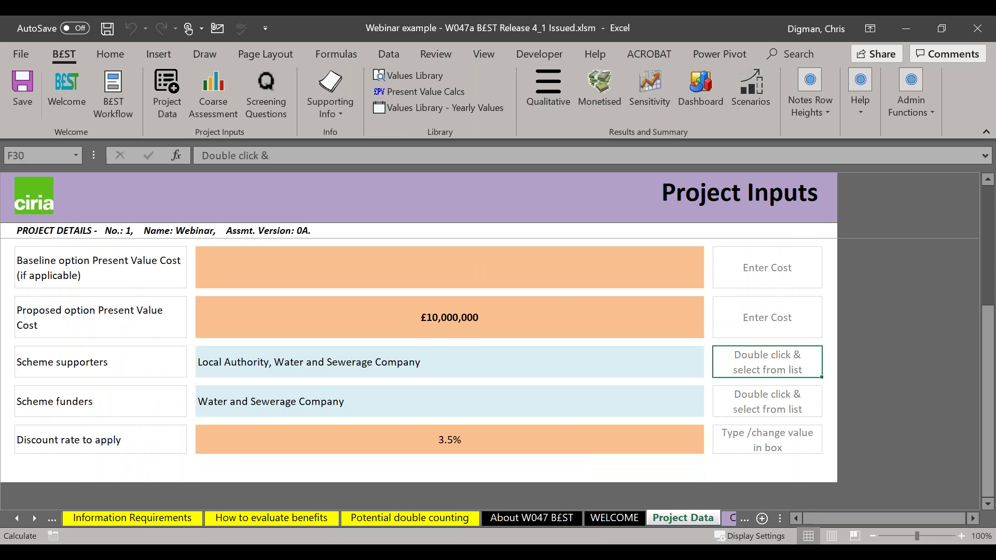
{"action": "left_click", "coordinate": [438, 365]}
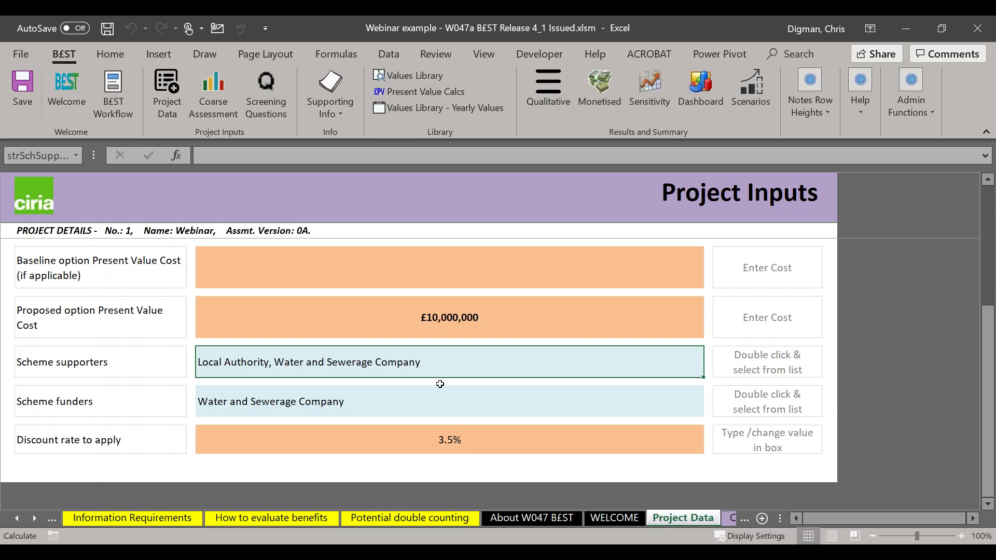
- Examine the general and air quality discount rates and their yearly values in the present value calculations
{"action": "left_click", "coordinate": [406, 92]}
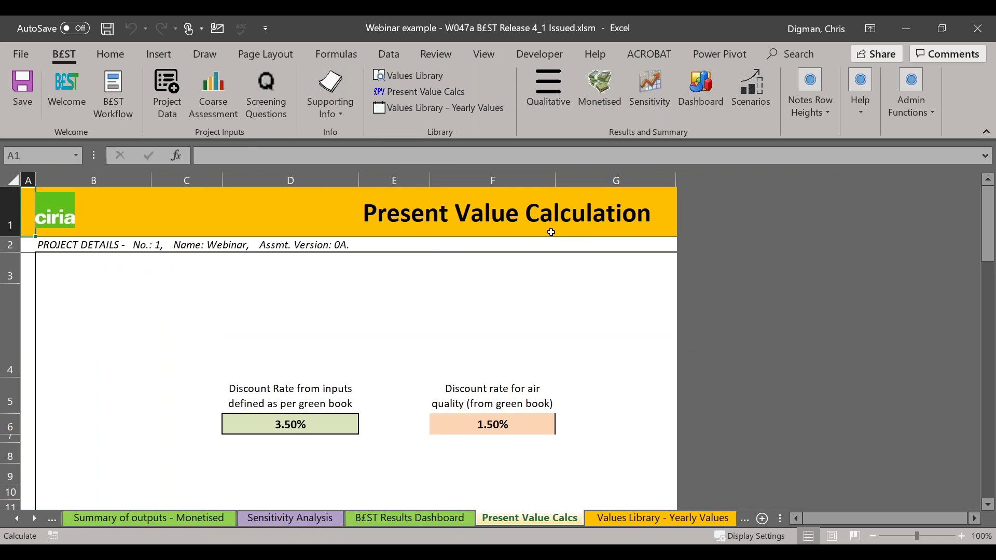
{"action": "scroll", "coordinate": [570, 293], "scroll_direction": "down", "scroll_amount": 2}
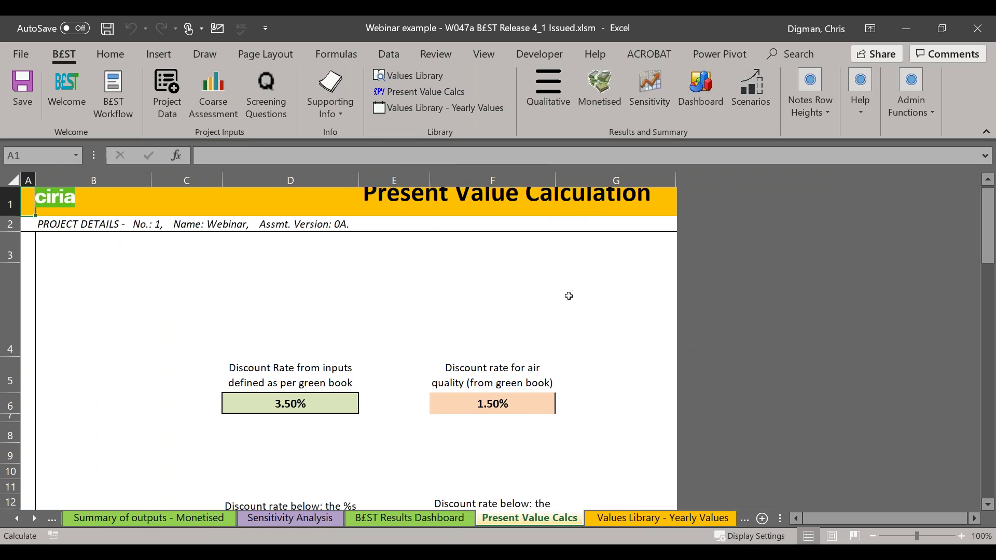
{"action": "scroll", "coordinate": [569, 296], "scroll_direction": "down", "scroll_amount": 1}
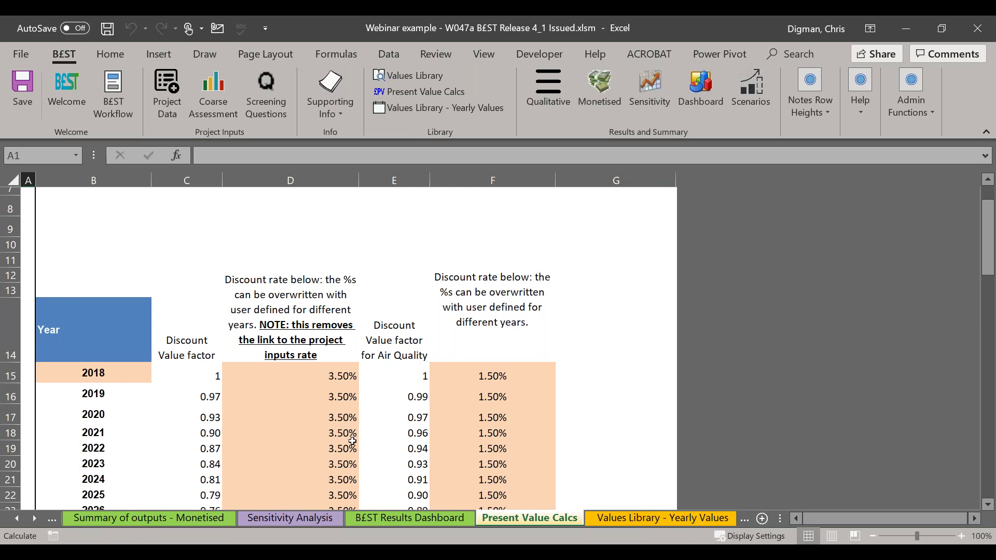
{"action": "scroll", "coordinate": [352, 442], "scroll_direction": "up", "scroll_amount": 3}
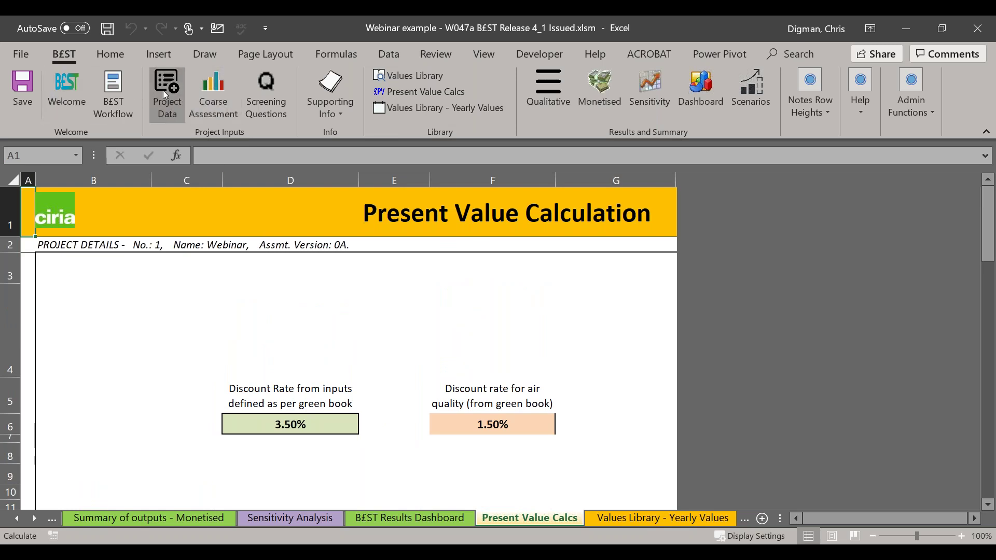
- In the coarse assessment's data entry section, set the number of trees planted in urban and suburban areas to 264
{"action": "left_click", "coordinate": [209, 91]}
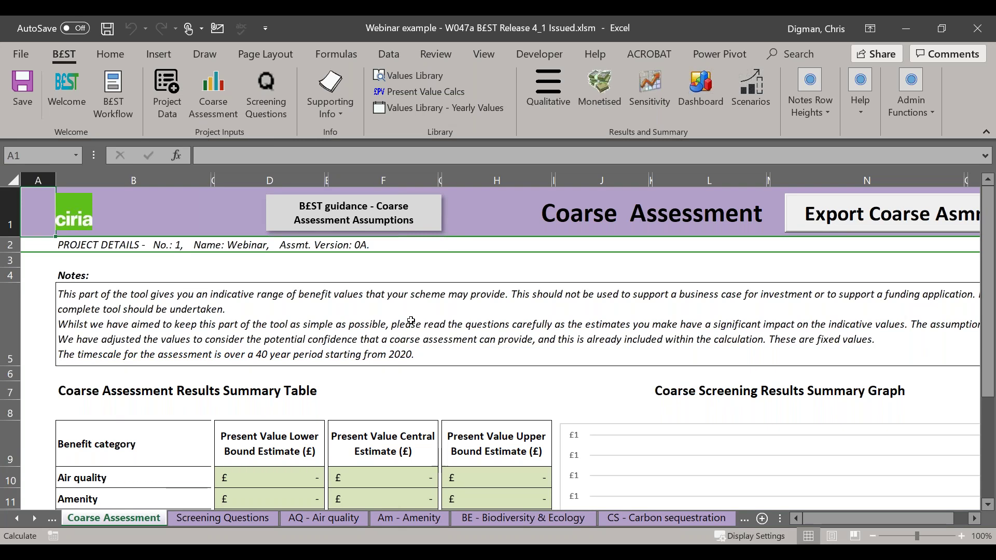
{"action": "scroll", "coordinate": [411, 321], "scroll_direction": "down", "scroll_amount": 1}
{"action": "scroll", "coordinate": [410, 321], "scroll_direction": "down", "scroll_amount": 5}
{"action": "left_click", "coordinate": [605, 372]}
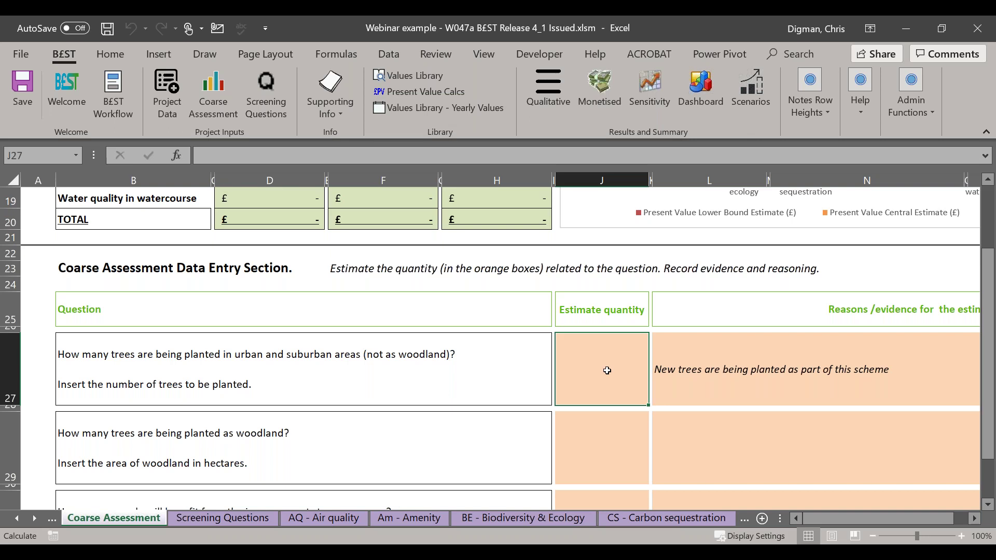
{"action": "type", "text": "264"}
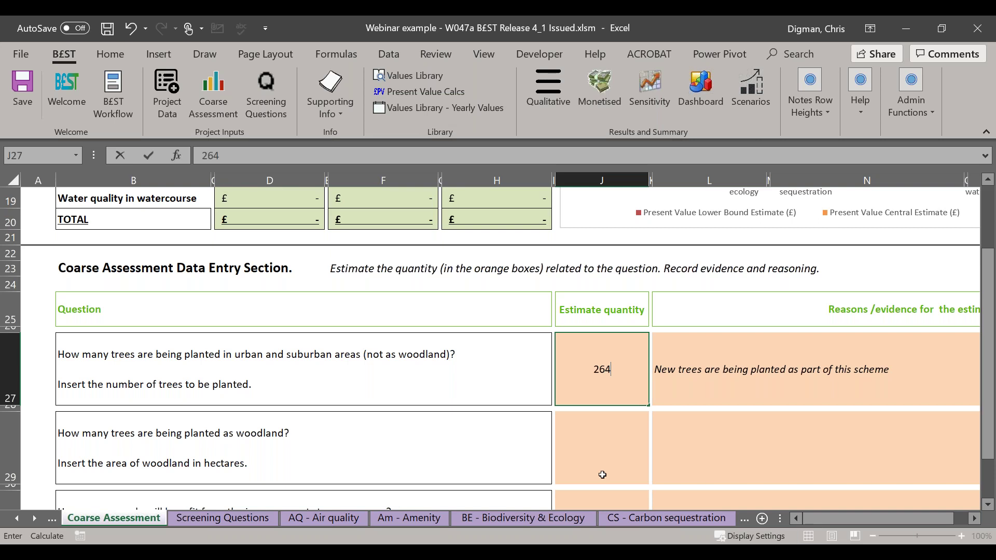
{"action": "left_click", "coordinate": [601, 464]}
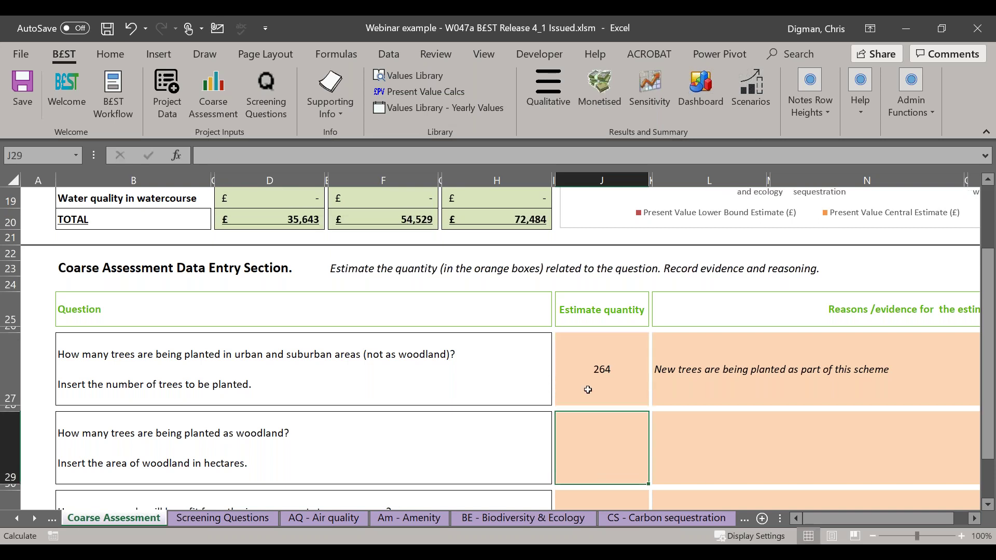
- Set the number of people benefiting from green space improvements to 600 and the properties likely to flood less to 60
{"action": "scroll", "coordinate": [587, 386], "scroll_direction": "down", "scroll_amount": 2}
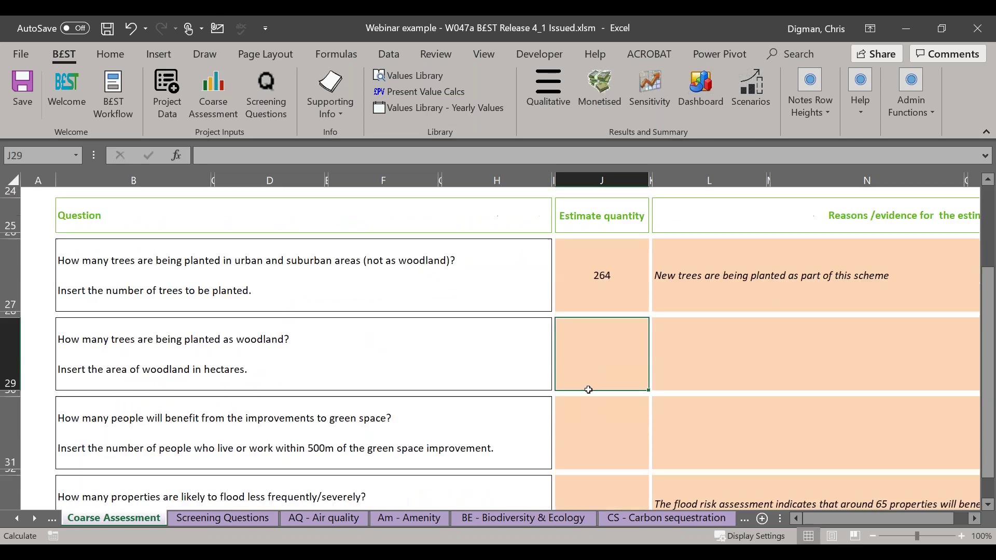
{"action": "left_click", "coordinate": [593, 422]}
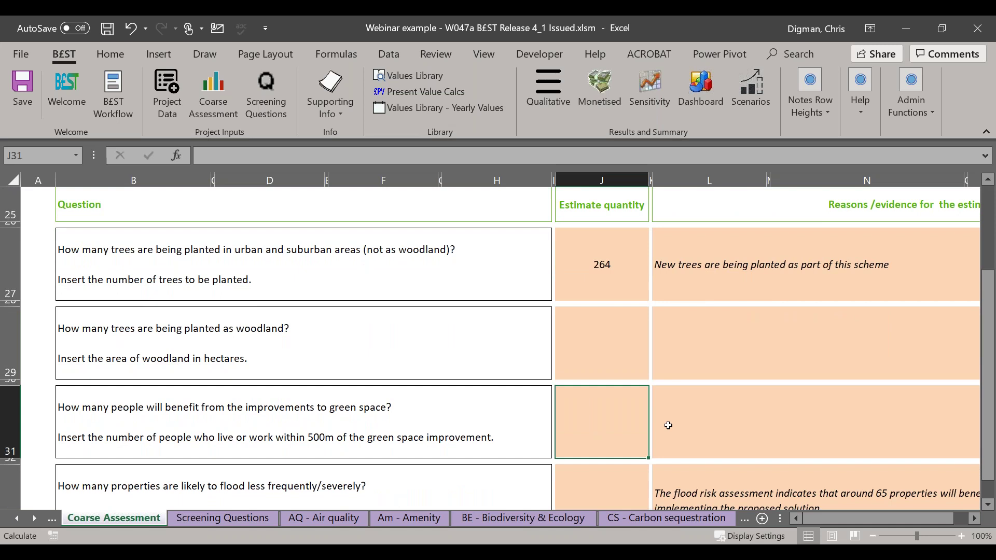
{"action": "type", "text": "600"}
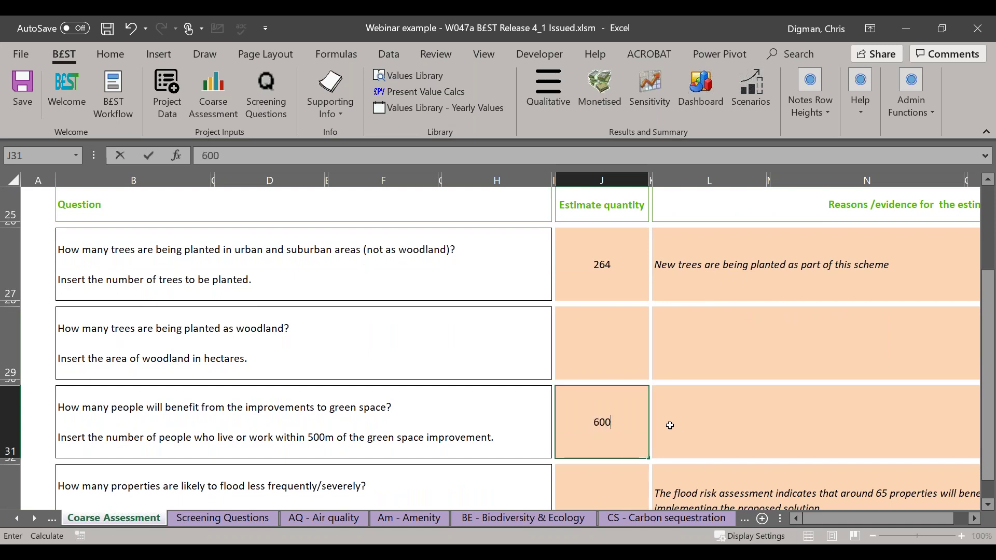
{"action": "left_click", "coordinate": [624, 488]}
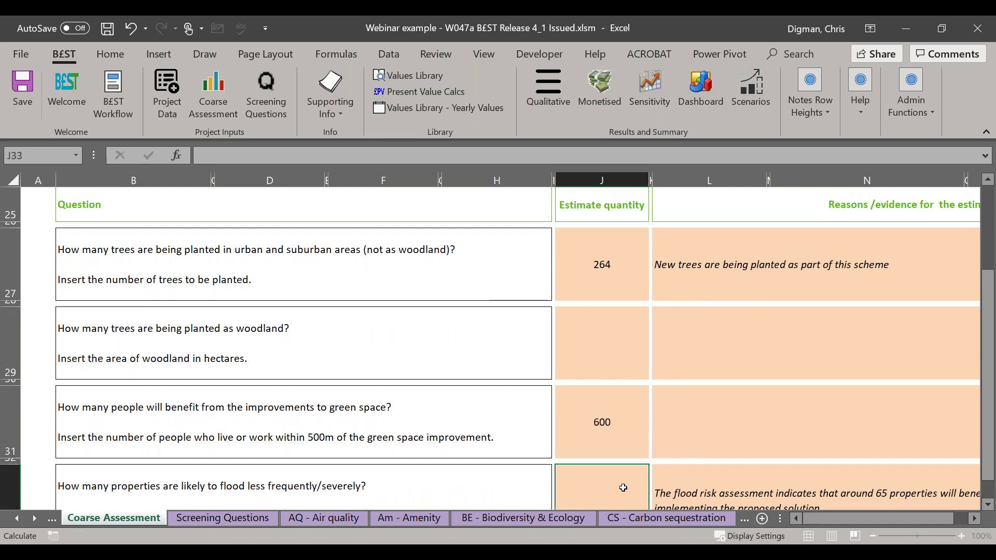
{"action": "scroll", "coordinate": [624, 487], "scroll_direction": "down", "scroll_amount": 1}
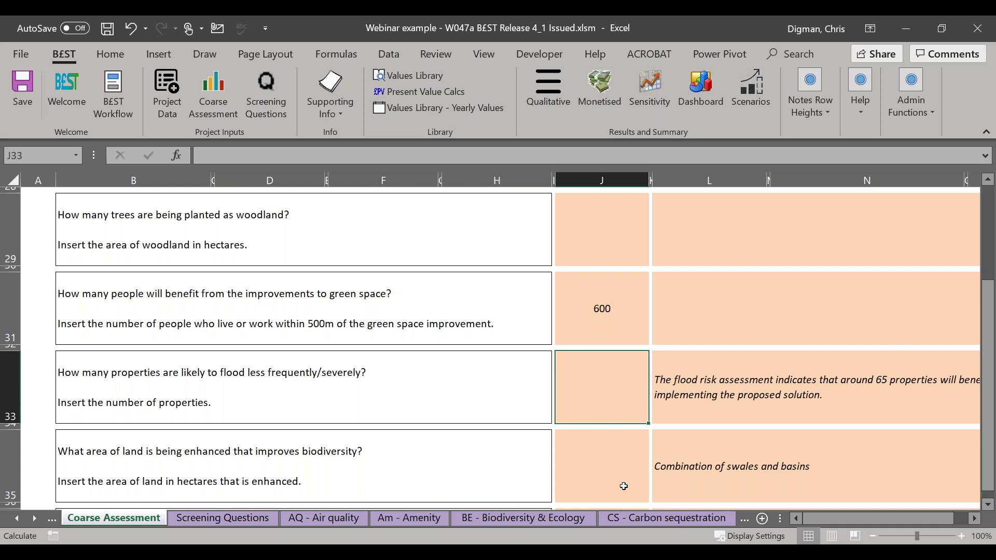
{"action": "type", "text": "60"}
{"action": "left_click", "coordinate": [615, 466]}
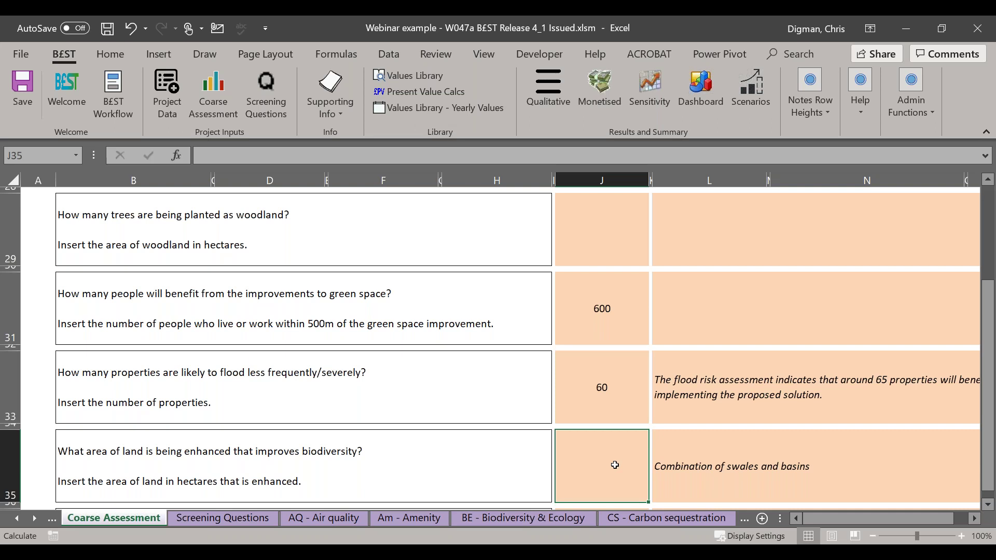
- Set the area of land enhanced for biodiversity to 1.5 hectares and the length of watercourse being improved to 2
{"action": "type", "text": "1.5"}
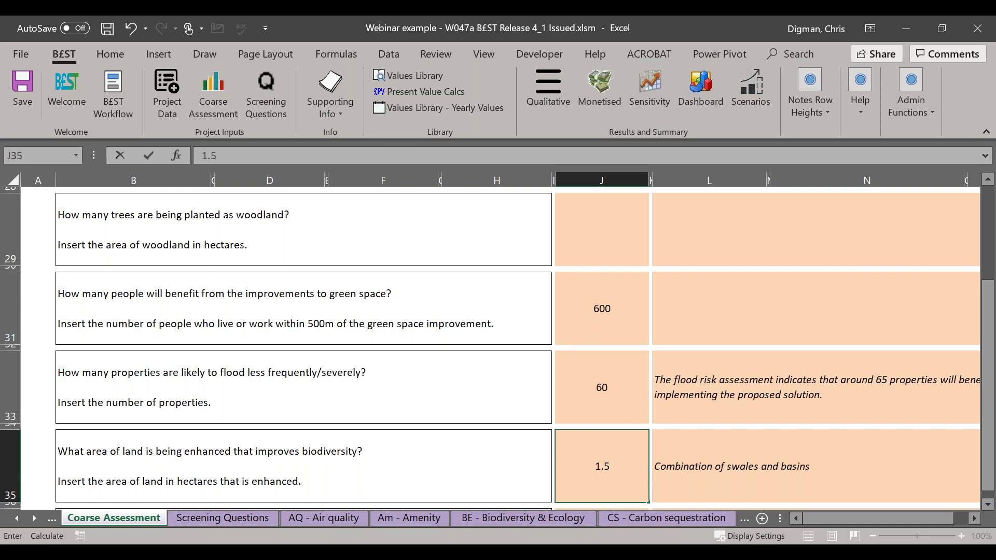
{"action": "key", "text": "Return"}
{"action": "key", "text": "Down"}
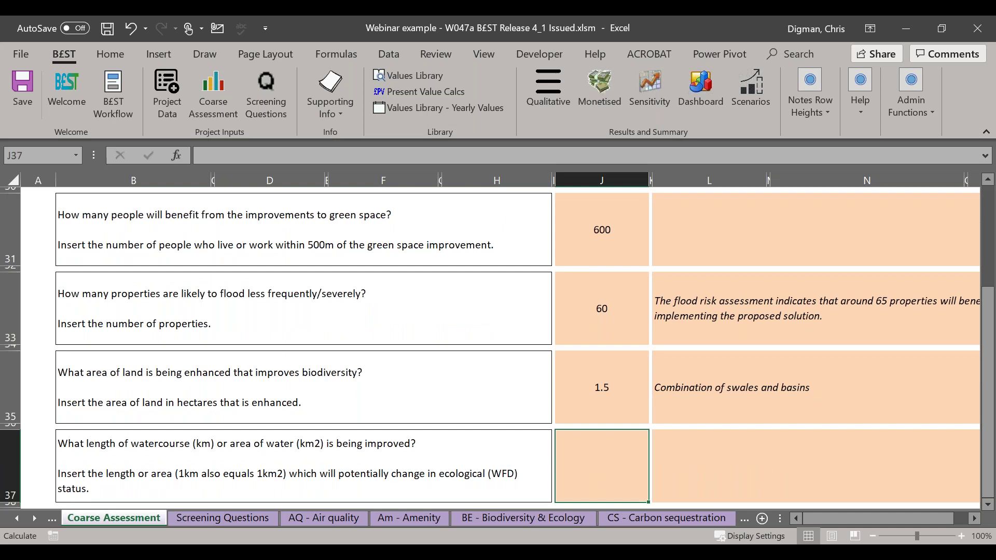
{"action": "key", "text": "F2"}
{"action": "type", "text": "2"}
{"action": "key", "text": "Tab"}
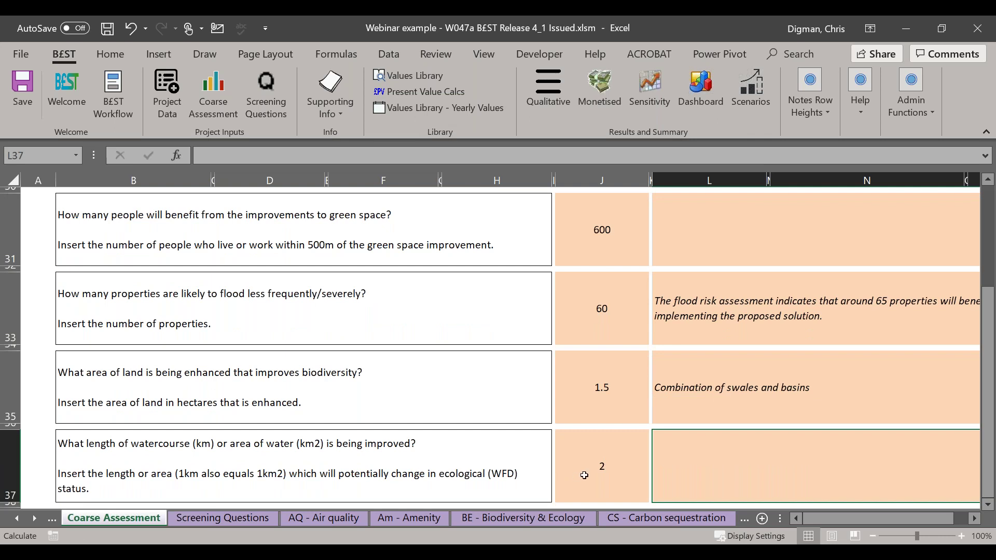
- Review the coarse assessment's present value estimates by benefit category and the full accompanying chart
{"action": "scroll", "coordinate": [584, 475], "scroll_direction": "up", "scroll_amount": 8}
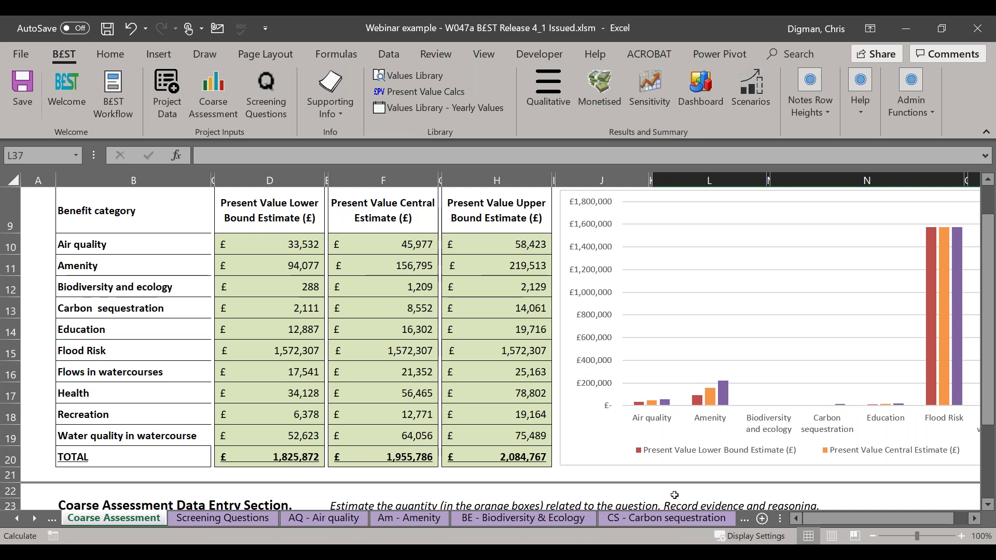
{"action": "left_click", "coordinate": [974, 520]}
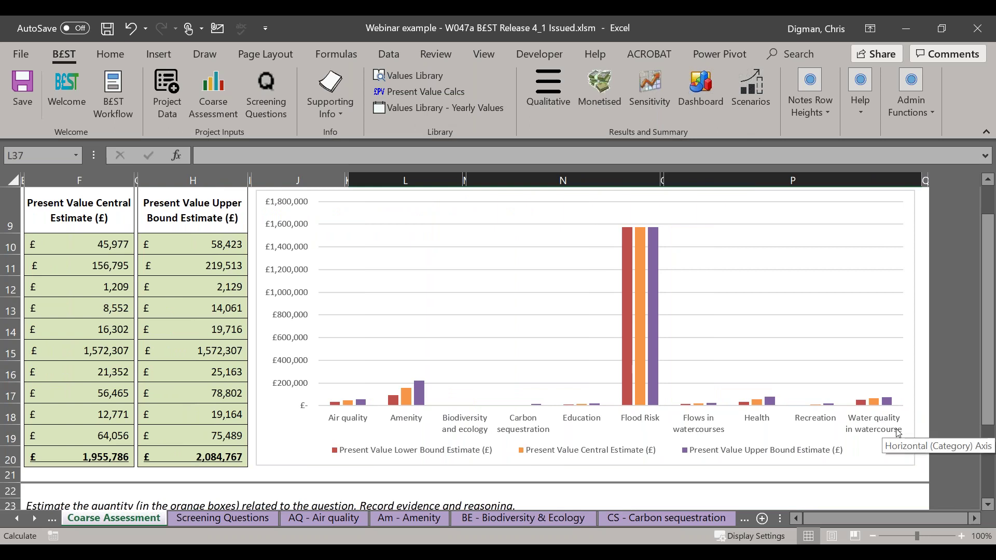
{"action": "mouse_move", "coordinate": [634, 330]}
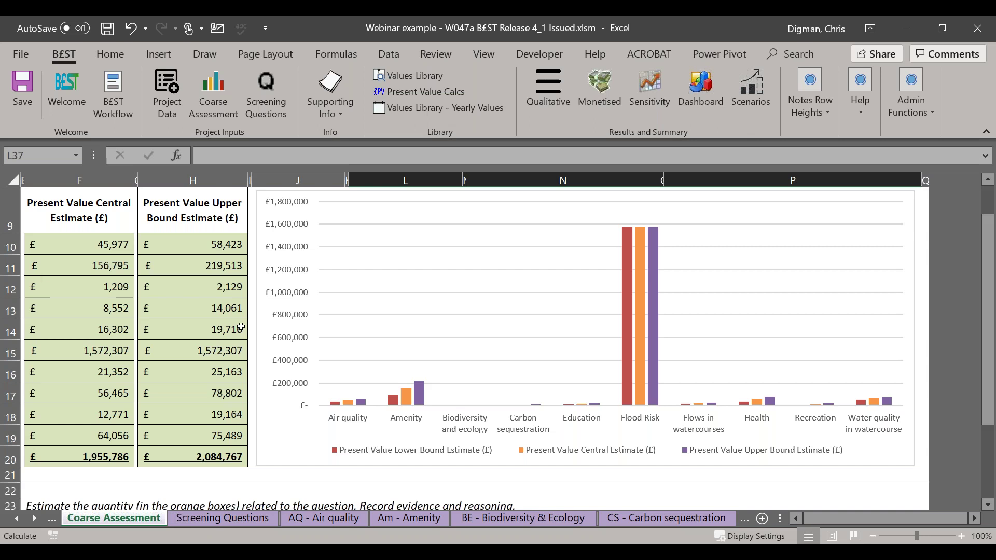
- In the screening questions, check the air quality significance and choose YES for evaluating its benefits
{"action": "left_click", "coordinate": [272, 86]}
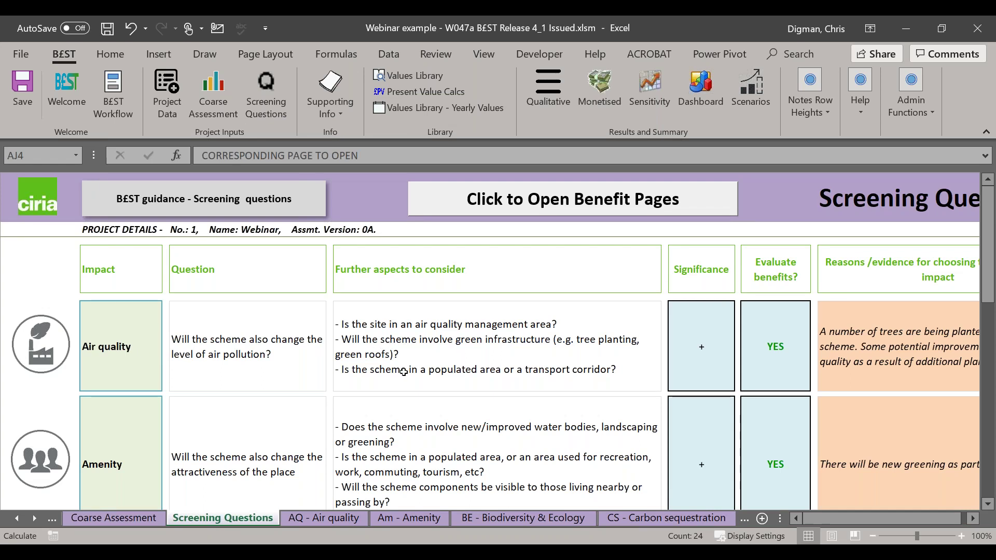
{"action": "left_click", "coordinate": [712, 356]}
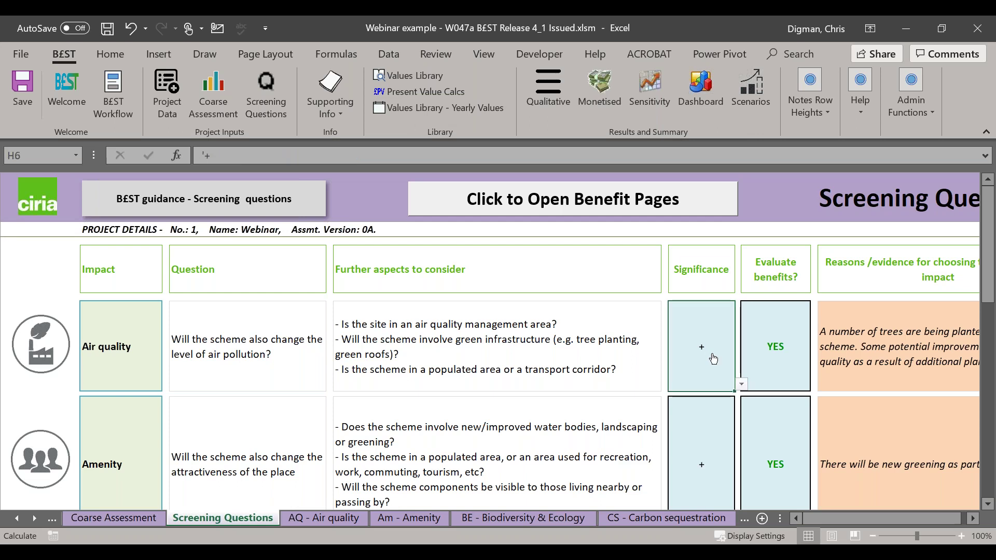
{"action": "left_click", "coordinate": [777, 353]}
{"action": "key", "text": "alt+Down"}
{"action": "left_click", "coordinate": [766, 399]}
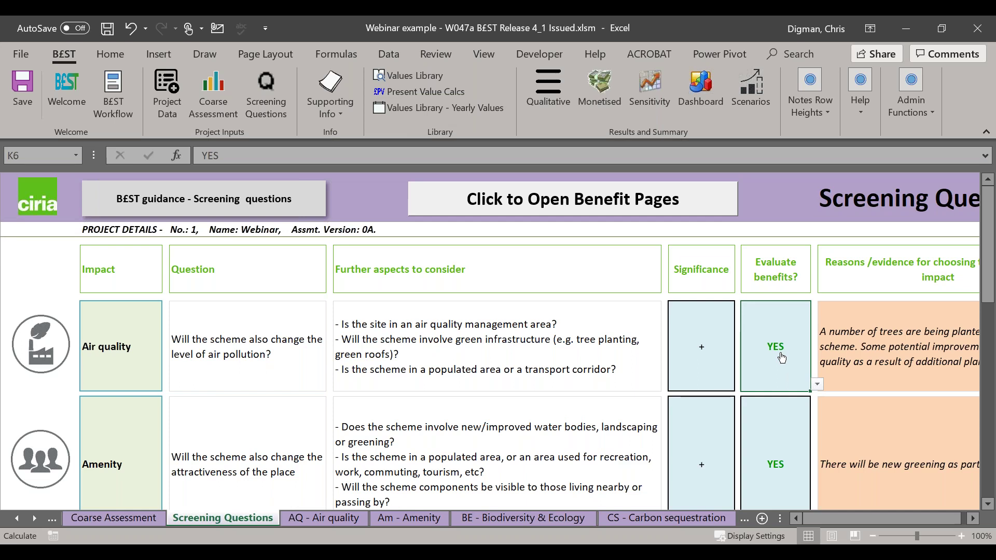
- Open the benefit pages from the screening questions and review the remaining impacts down to the scenario planning question
{"action": "left_click", "coordinate": [543, 206]}
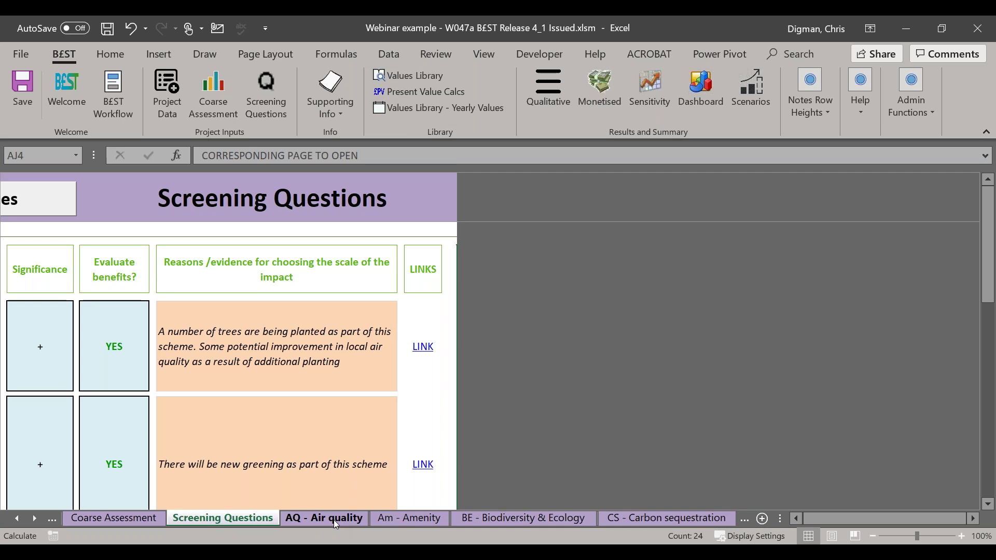
{"action": "scroll", "coordinate": [533, 426], "scroll_direction": "left", "scroll_amount": 5}
{"action": "scroll", "coordinate": [533, 426], "scroll_direction": "down", "scroll_amount": 10}
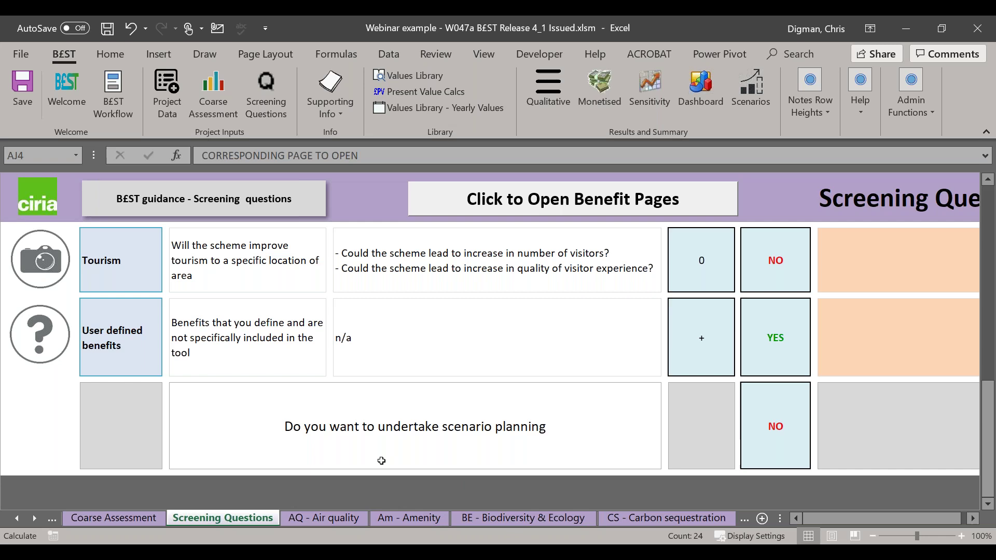
- Open the B£ST guidance from the air quality sheet, read its impact pathway and method of assessment, and return to the workbook
{"action": "left_click", "coordinate": [340, 520]}
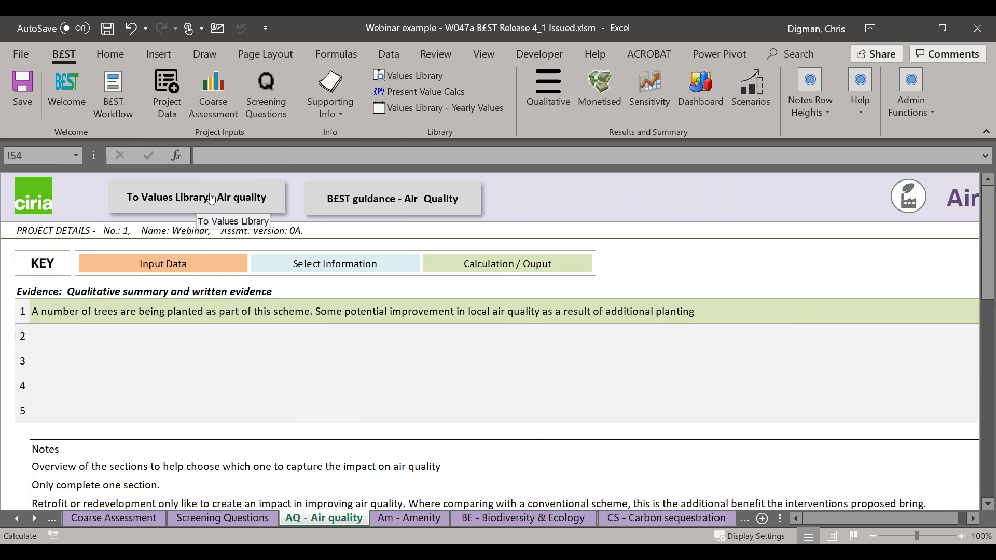
{"action": "left_click", "coordinate": [369, 202]}
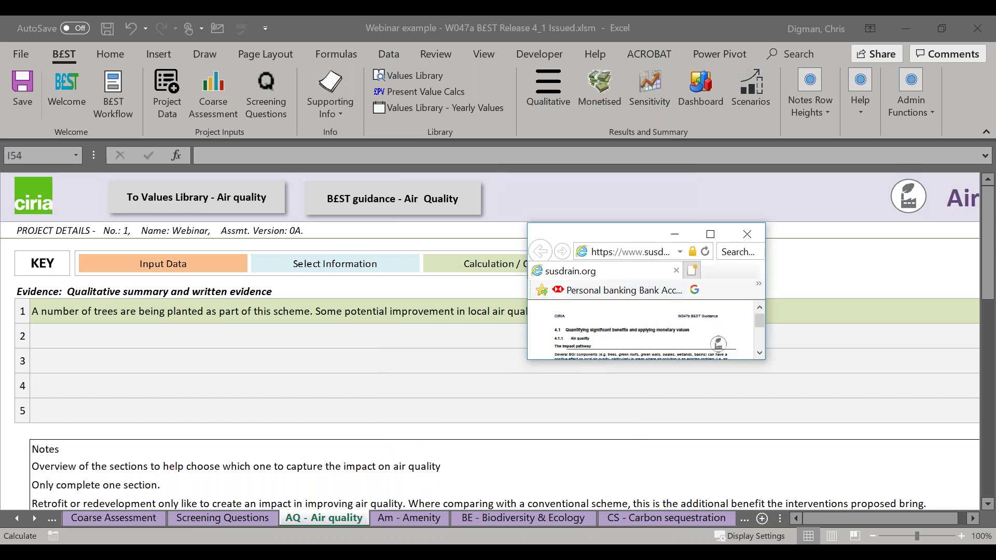
{"action": "left_click", "coordinate": [706, 231]}
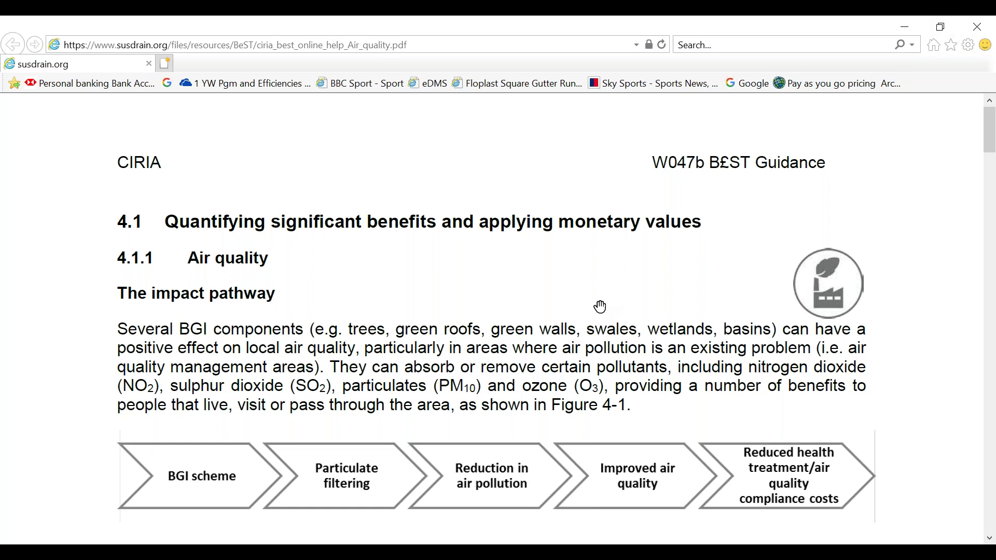
{"action": "scroll", "coordinate": [599, 308], "scroll_direction": "down", "scroll_amount": 5}
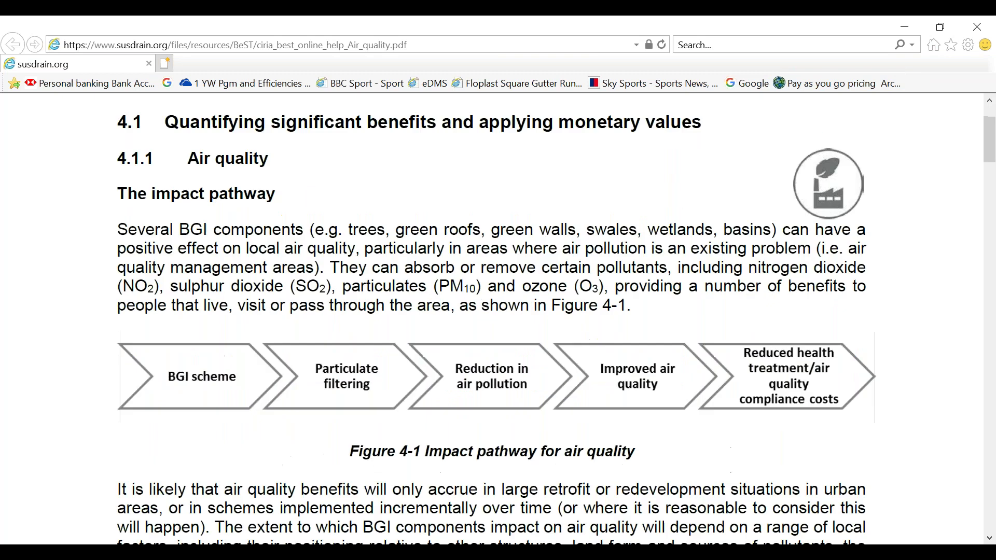
{"action": "scroll", "coordinate": [599, 308], "scroll_direction": "down", "scroll_amount": 2}
{"action": "scroll", "coordinate": [574, 296], "scroll_direction": "down", "scroll_amount": 2}
{"action": "scroll", "coordinate": [519, 301], "scroll_direction": "down", "scroll_amount": 1}
{"action": "mouse_move", "coordinate": [372, 517]}
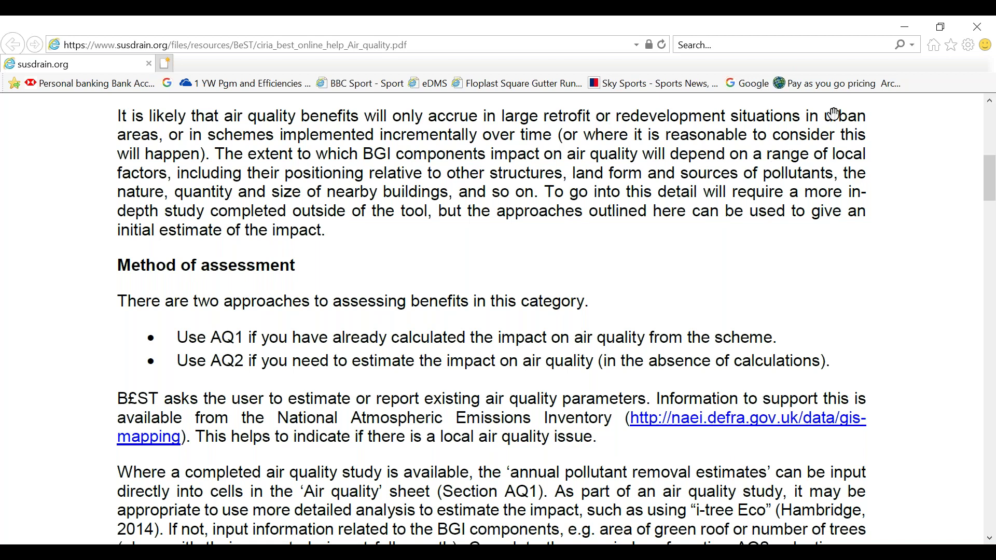
{"action": "left_click", "coordinate": [904, 26]}
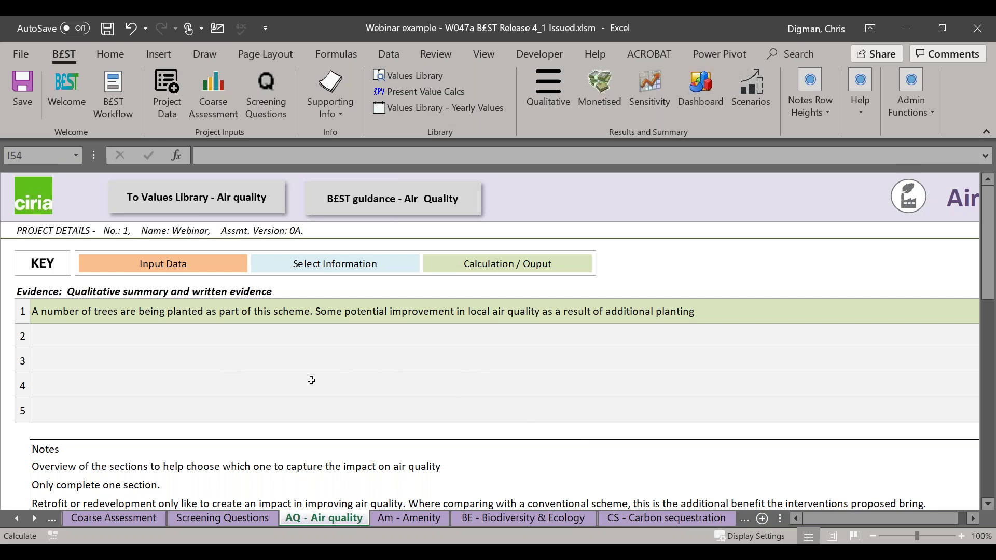
- In section AQ2 of the air quality sheet, set the area of other interventions to 1 ha and new basins to 0.6 ha
{"action": "left_click", "coordinate": [174, 338]}
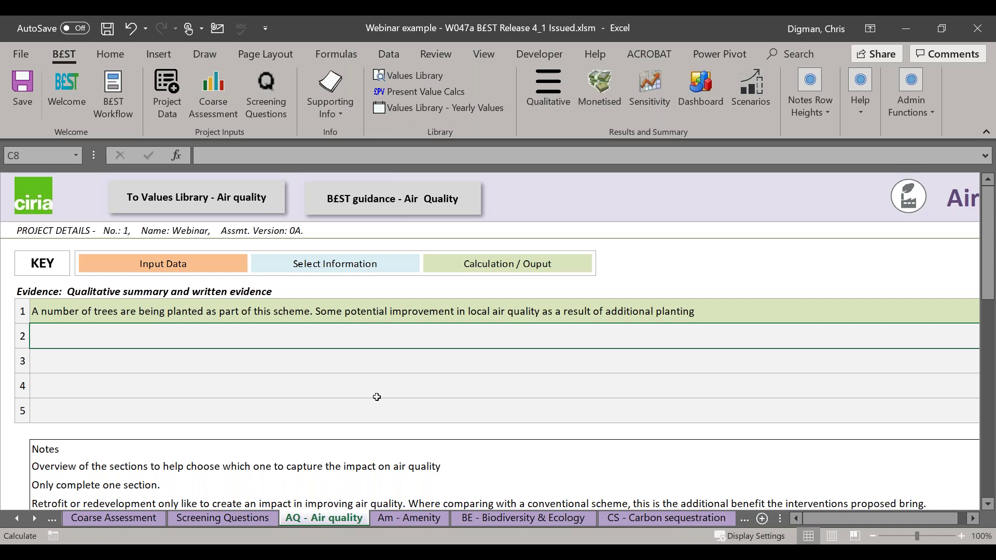
{"action": "scroll", "coordinate": [377, 397], "scroll_direction": "down", "scroll_amount": 3}
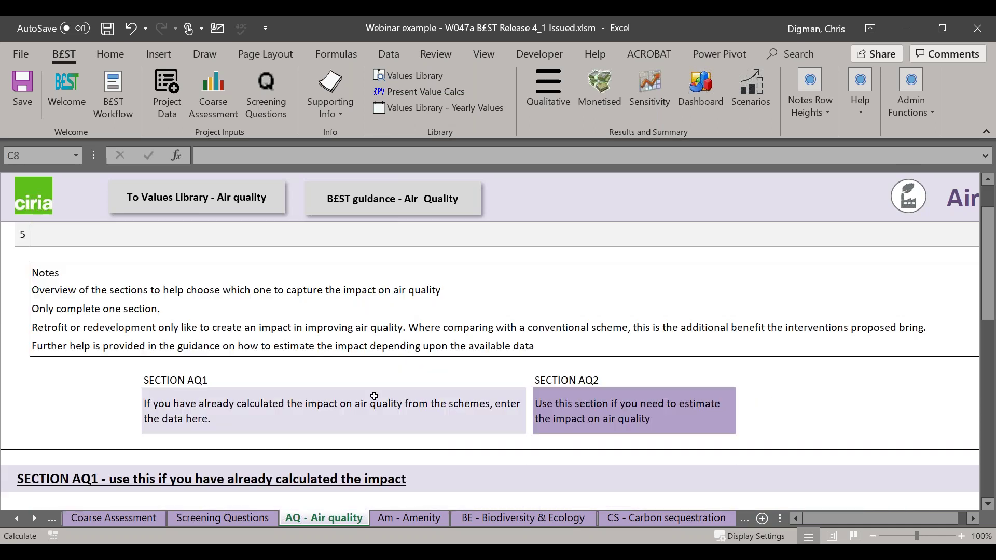
{"action": "scroll", "coordinate": [374, 396], "scroll_direction": "down", "scroll_amount": 1}
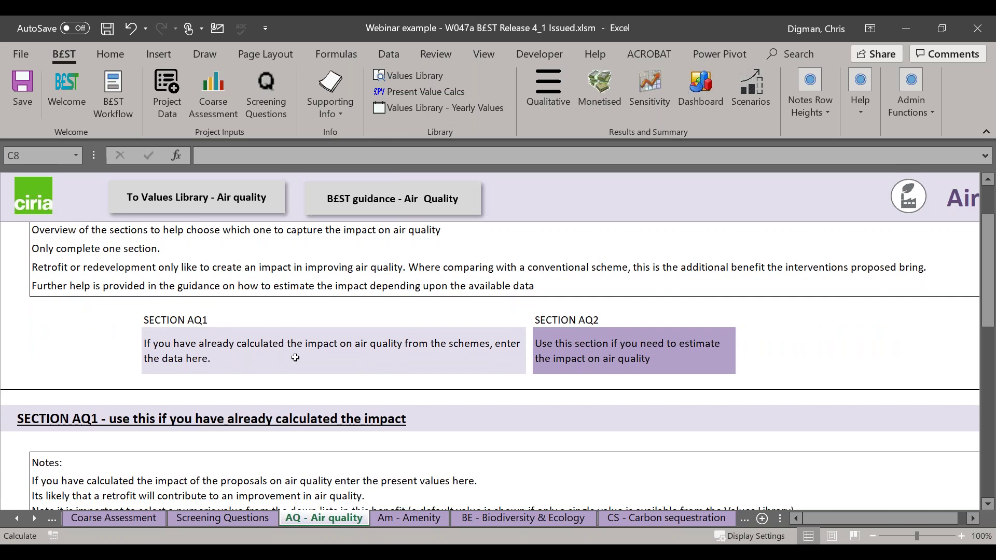
{"action": "scroll", "coordinate": [295, 358], "scroll_direction": "down", "scroll_amount": 3}
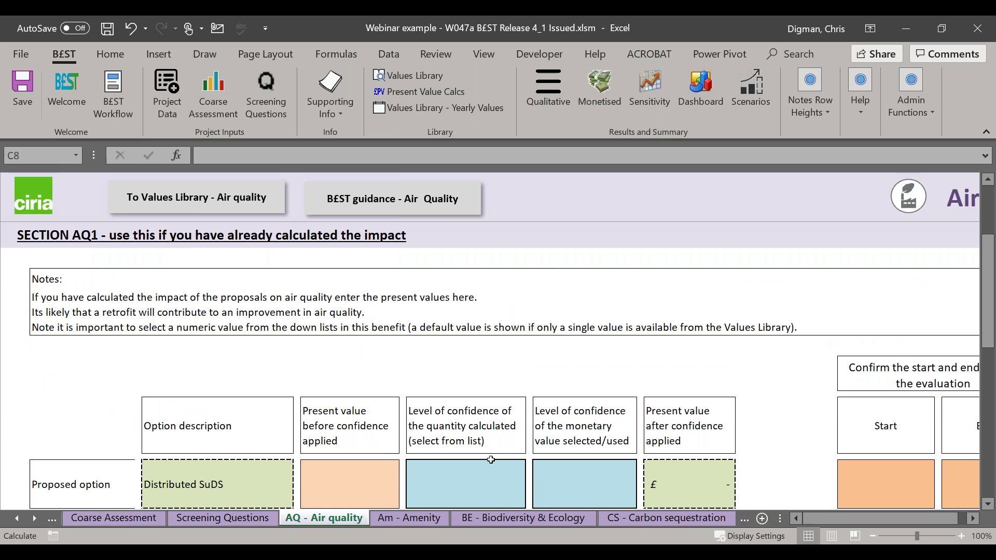
{"action": "scroll", "coordinate": [491, 459], "scroll_direction": "down", "scroll_amount": 3}
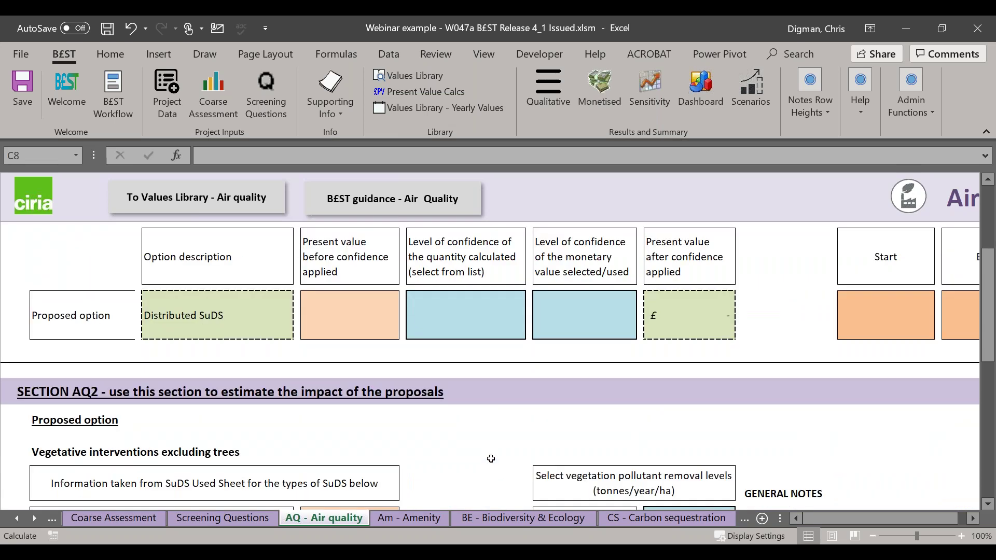
{"action": "scroll", "coordinate": [491, 458], "scroll_direction": "down", "scroll_amount": 3}
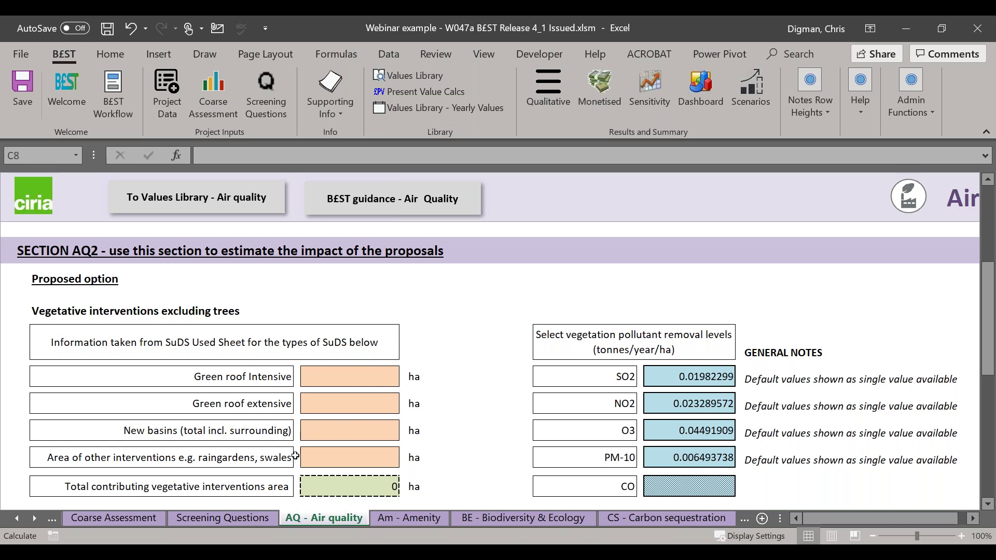
{"action": "left_click", "coordinate": [355, 431]}
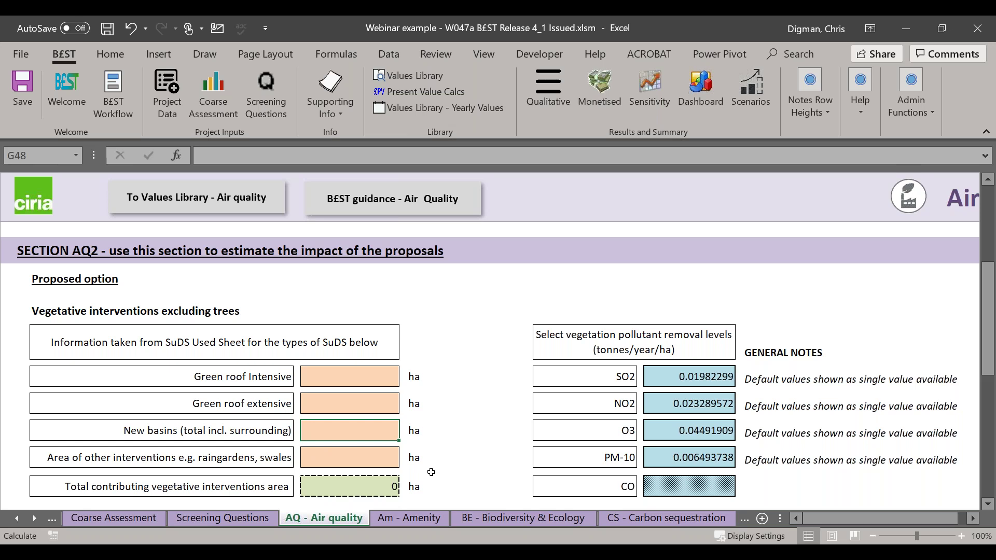
{"action": "left_click", "coordinate": [371, 457]}
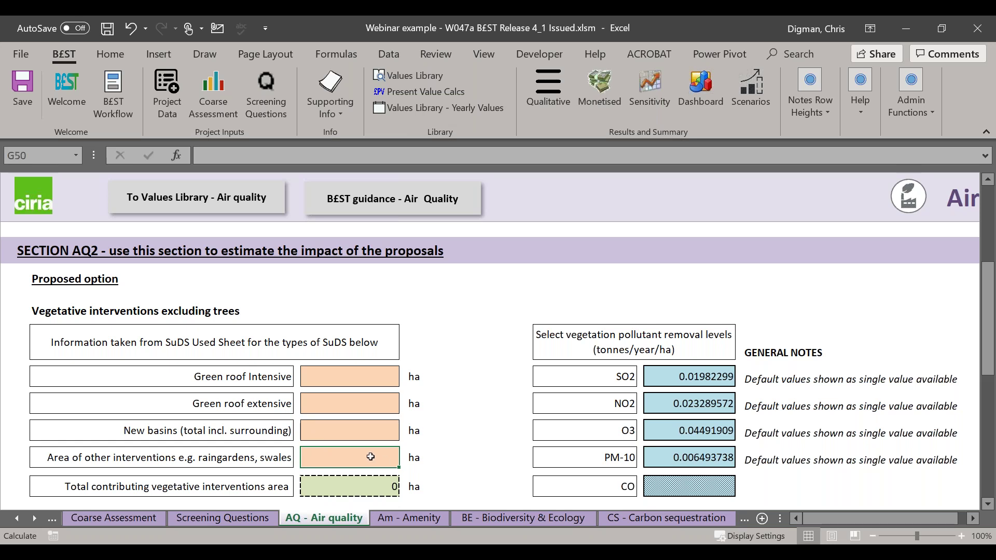
{"action": "type", "text": "1"}
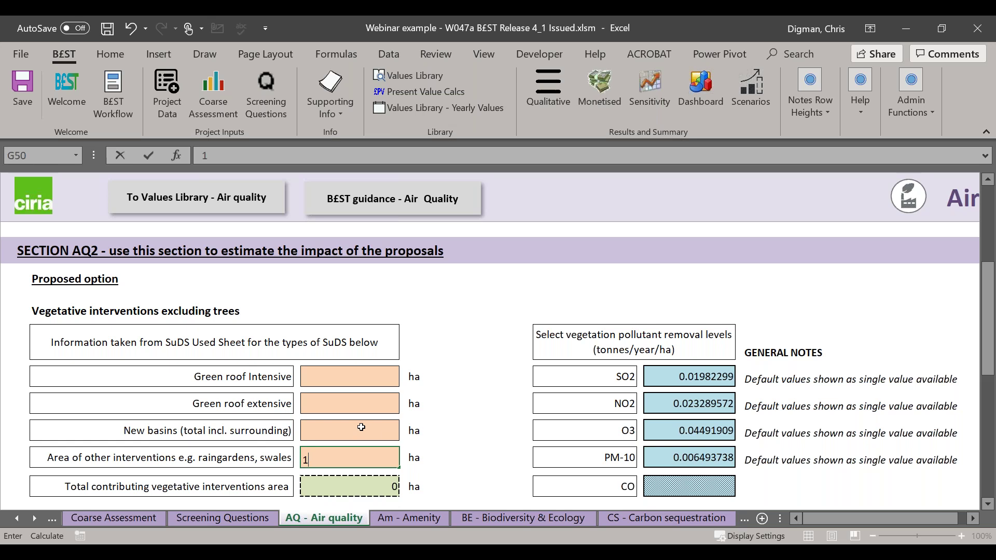
{"action": "left_click", "coordinate": [362, 427]}
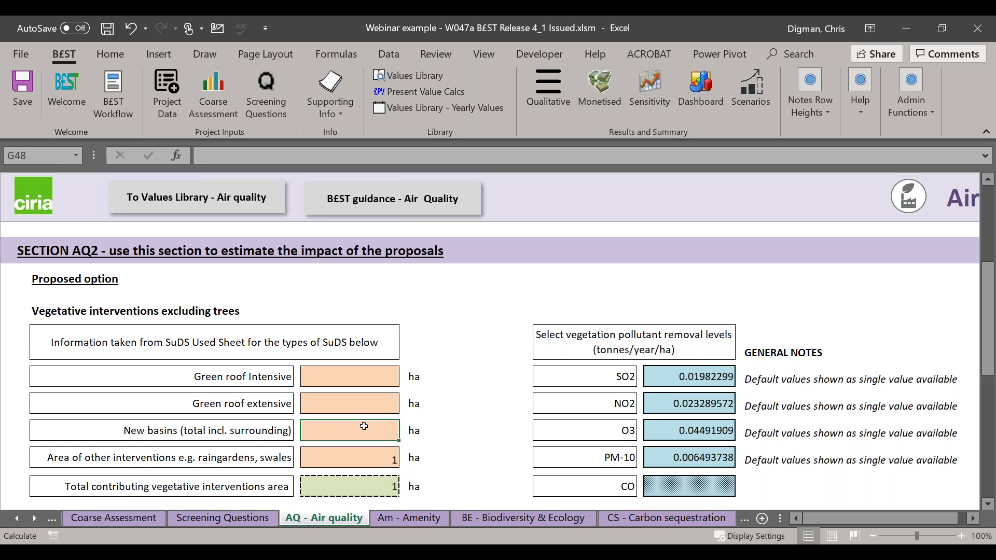
{"action": "type", "text": "0.6"}
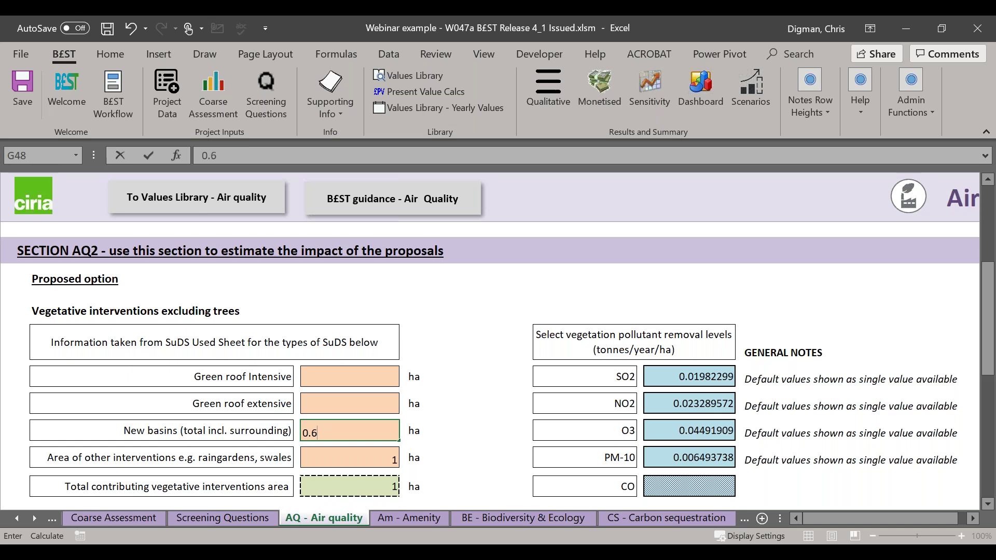
{"action": "key", "text": "Return"}
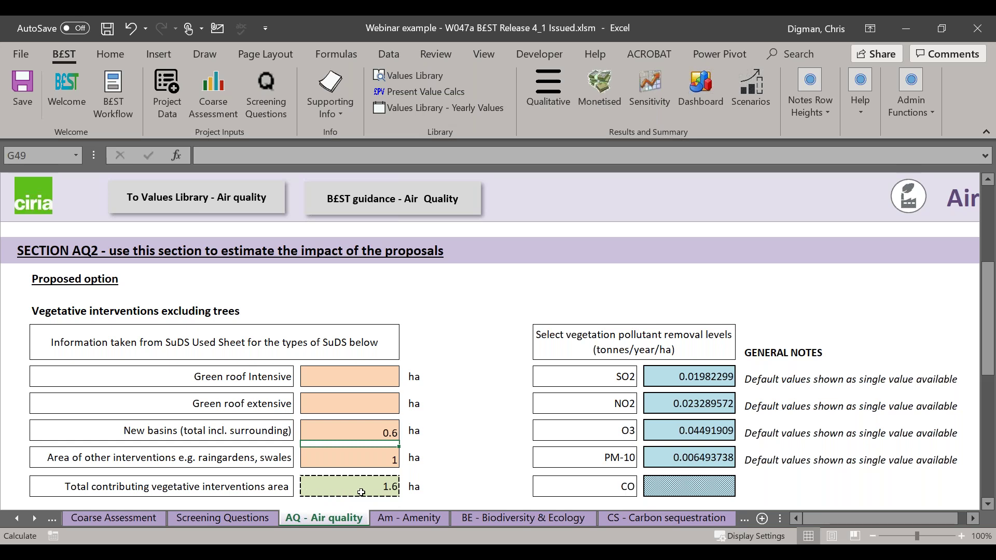
- Check the selectable vegetation pollutant removal levels for SO2 and keep the 0.01982299 option
{"action": "left_click", "coordinate": [721, 378]}
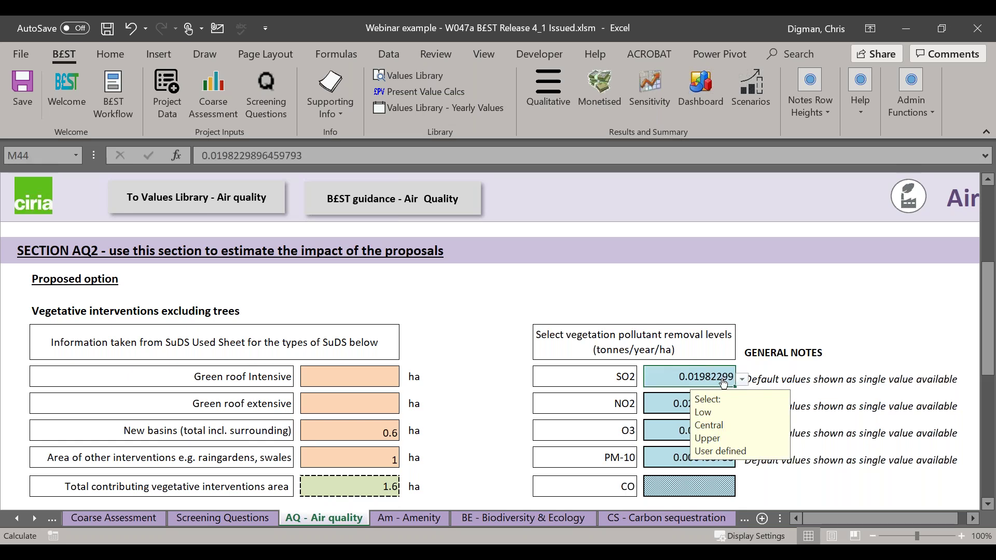
{"action": "key", "text": "alt+Down"}
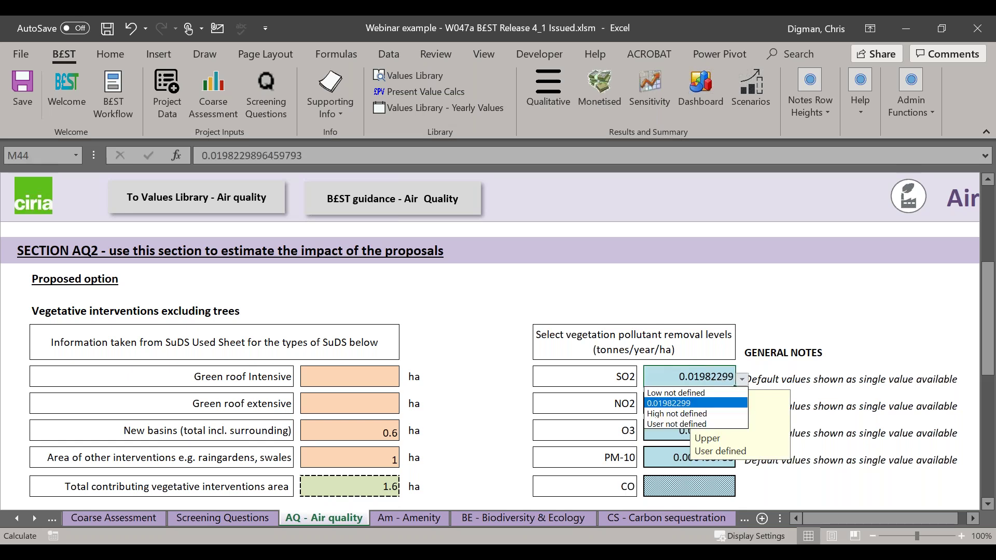
{"action": "left_click", "coordinate": [699, 405]}
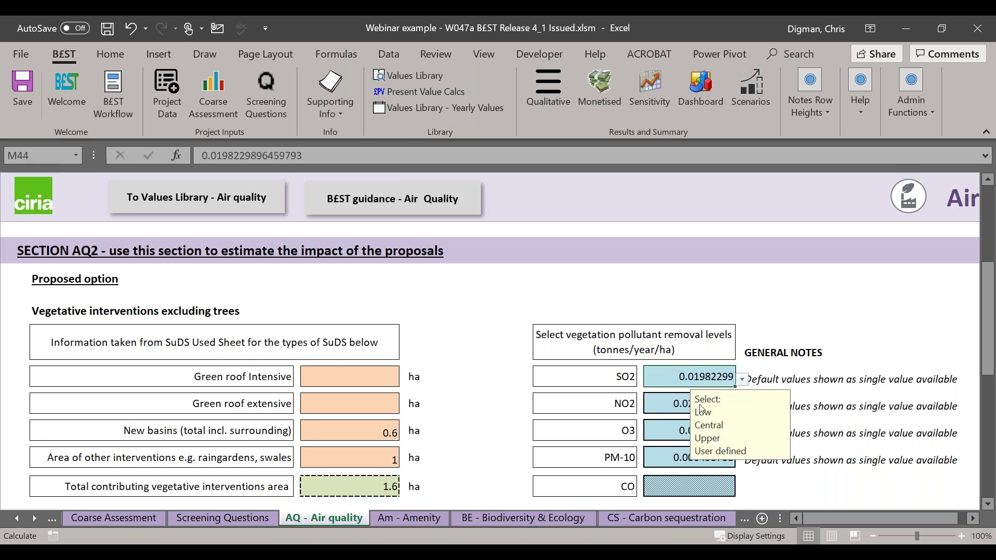
{"action": "left_click", "coordinate": [895, 320]}
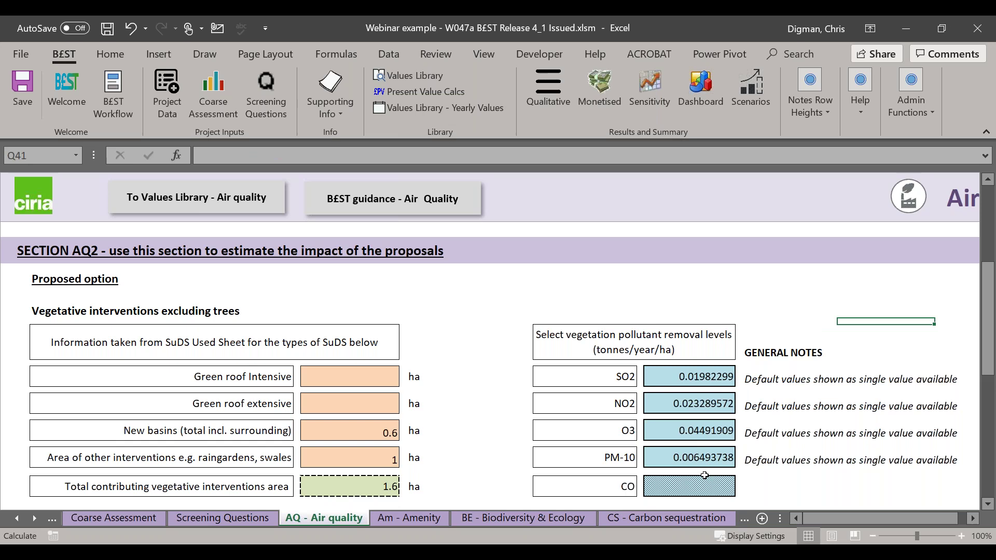
{"action": "left_click", "coordinate": [721, 378]}
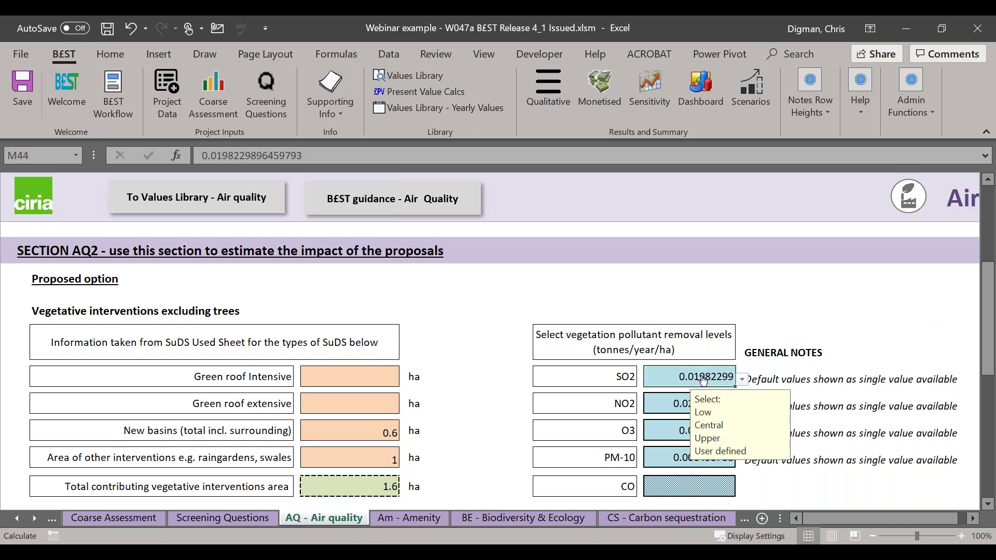
{"action": "left_click", "coordinate": [742, 380]}
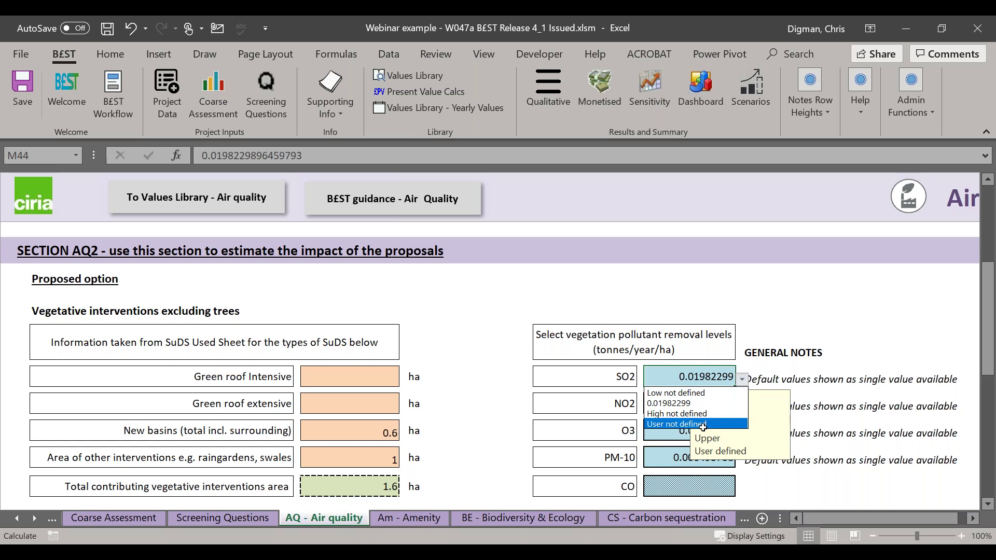
{"action": "left_click", "coordinate": [681, 382]}
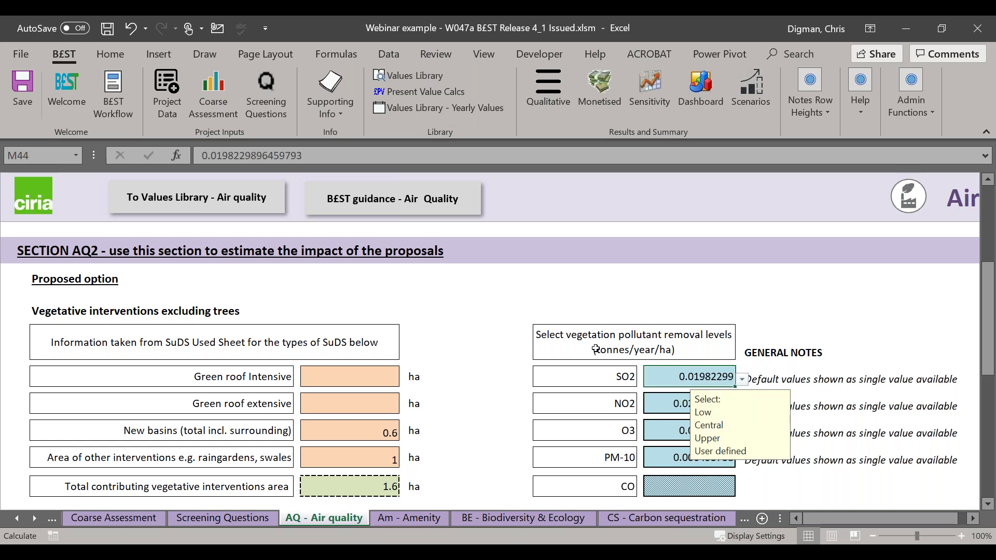
- Open the air quality section of the Values Library, review its suggested values and units, and return to the air quality sheet
{"action": "left_click", "coordinate": [199, 202]}
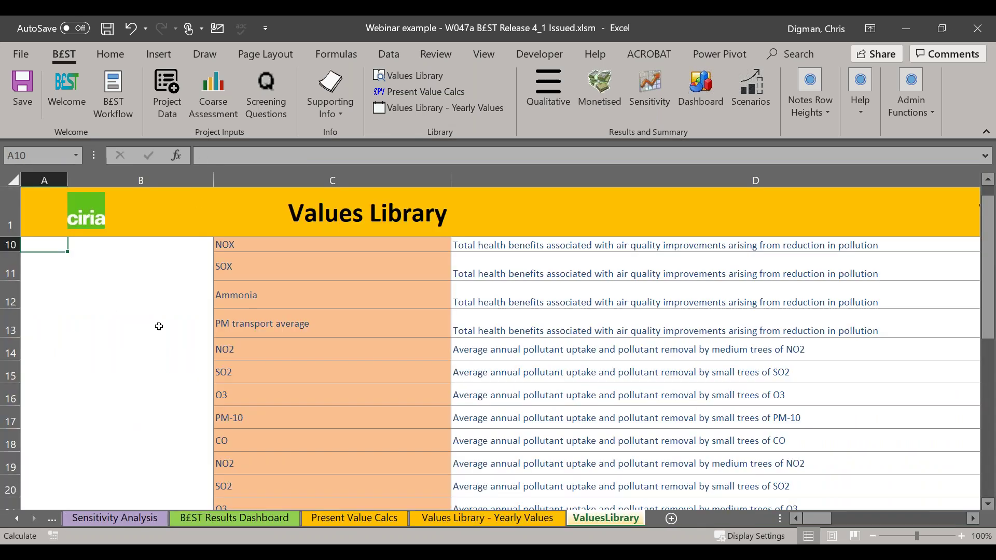
{"action": "scroll", "coordinate": [159, 327], "scroll_direction": "up", "scroll_amount": 1}
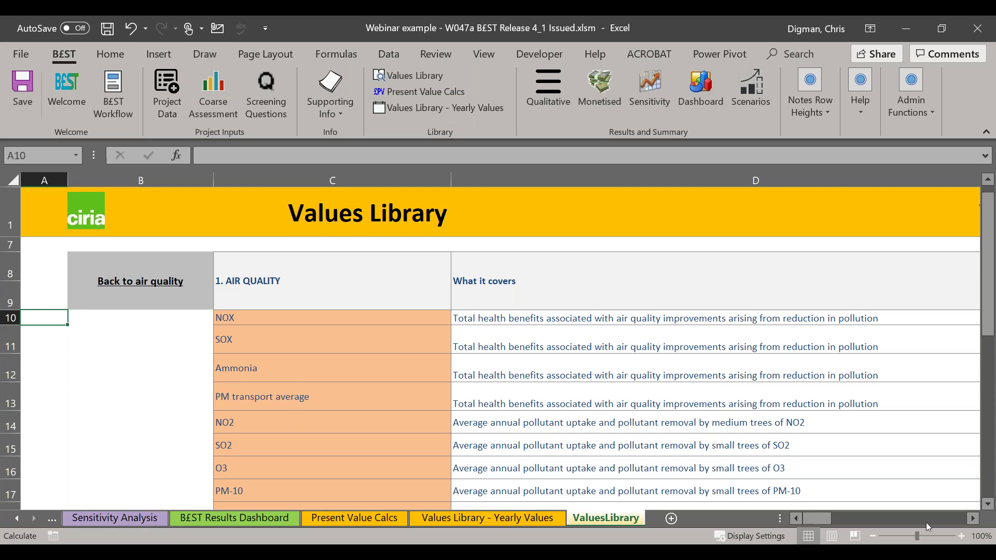
{"action": "left_click", "coordinate": [973, 519]}
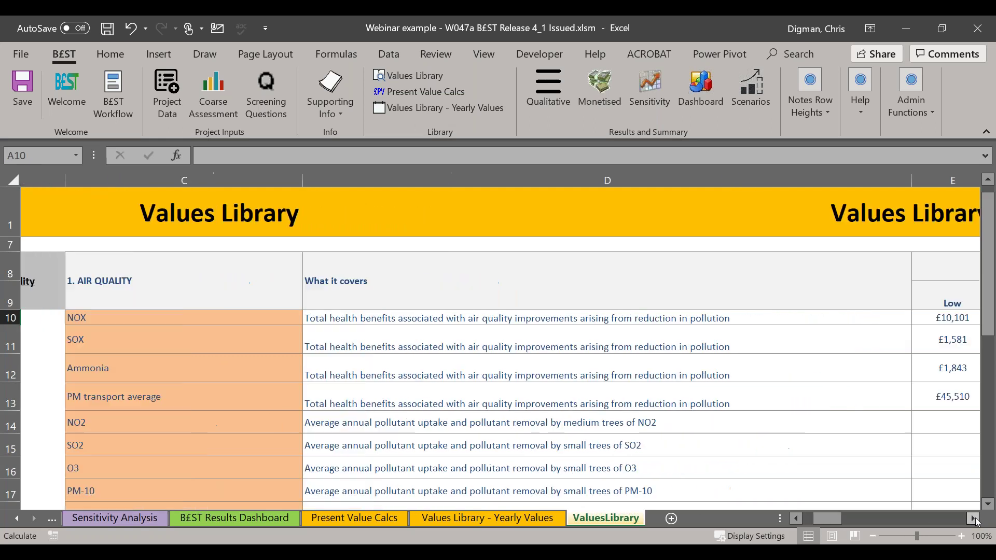
{"action": "left_click", "coordinate": [973, 518]}
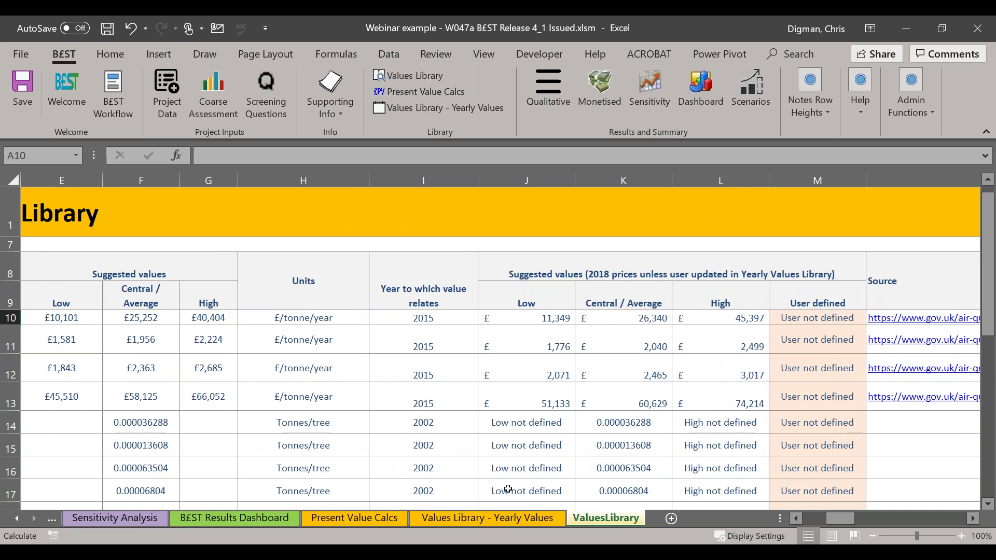
{"action": "left_click_drag", "start_coordinate": [835, 521], "coordinate": [800, 522]}
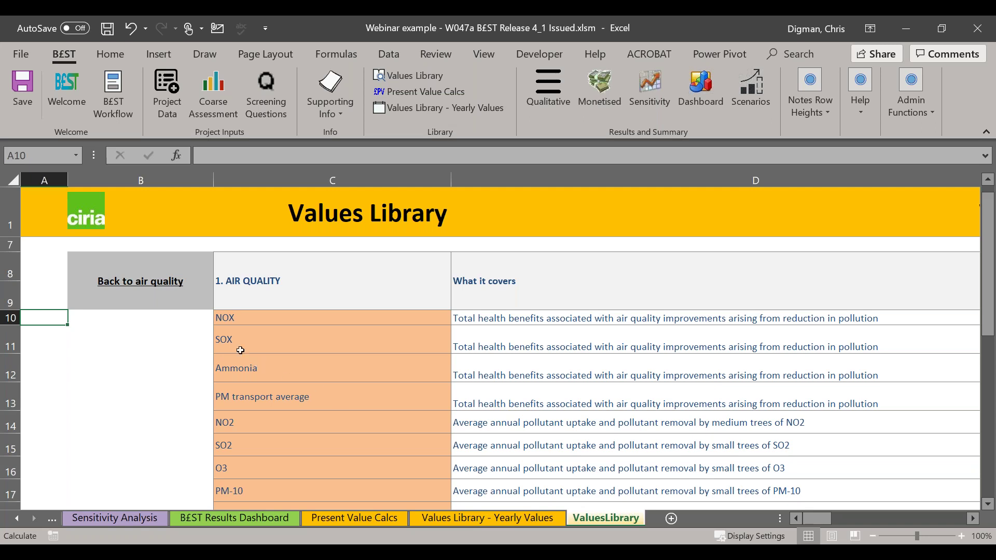
{"action": "left_click", "coordinate": [155, 288]}
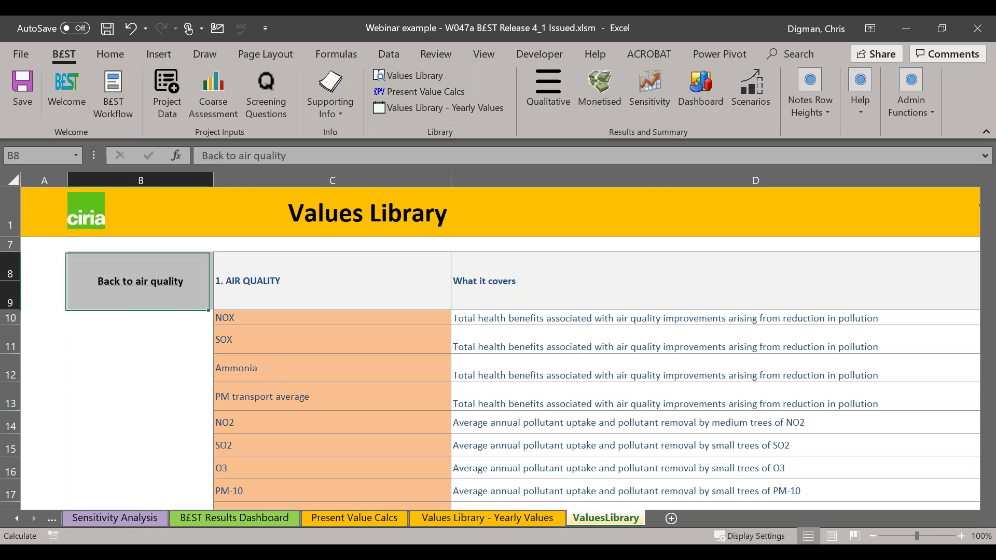
- Under New trees planted, set the number of small trees to 260
{"action": "scroll", "coordinate": [514, 421], "scroll_direction": "down", "scroll_amount": 3}
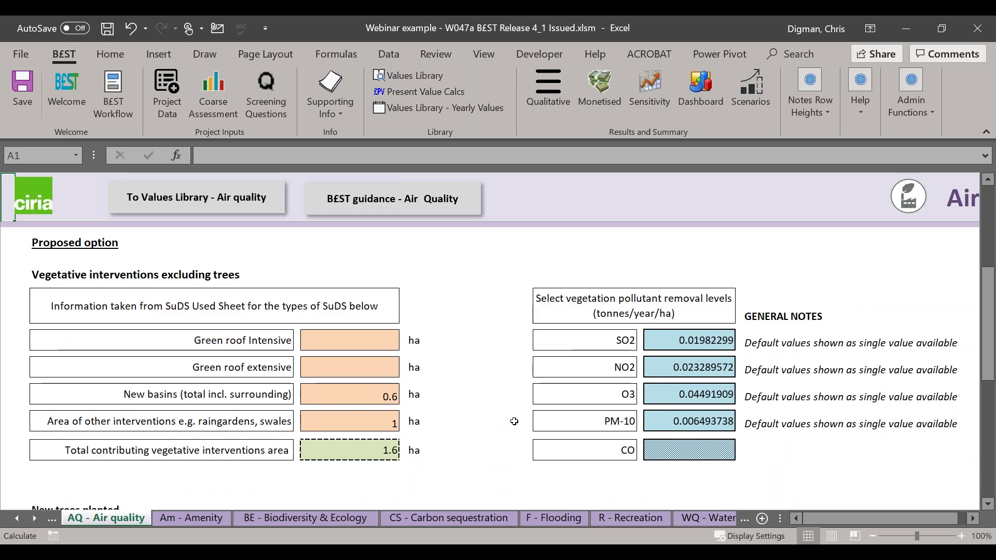
{"action": "scroll", "coordinate": [511, 423], "scroll_direction": "down", "scroll_amount": 1}
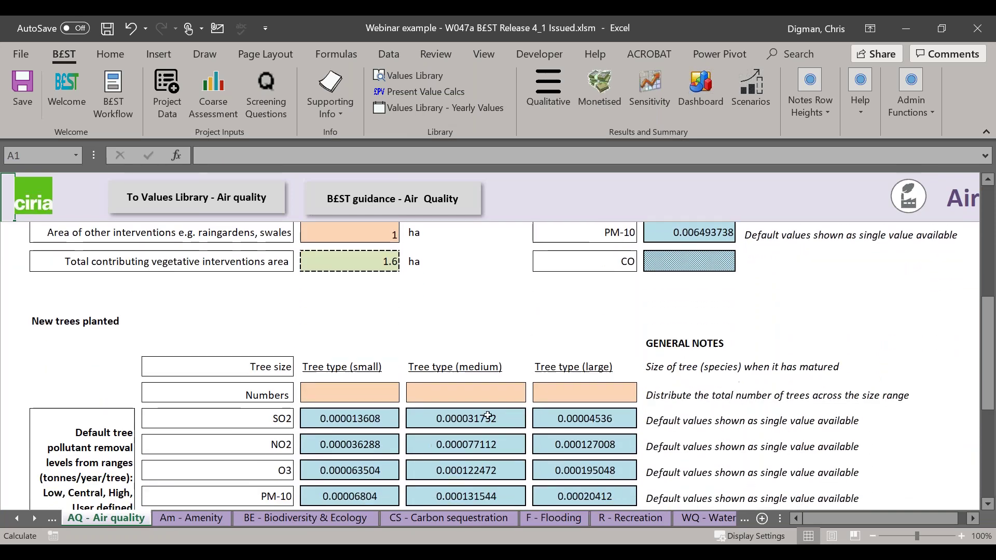
{"action": "left_click", "coordinate": [357, 389]}
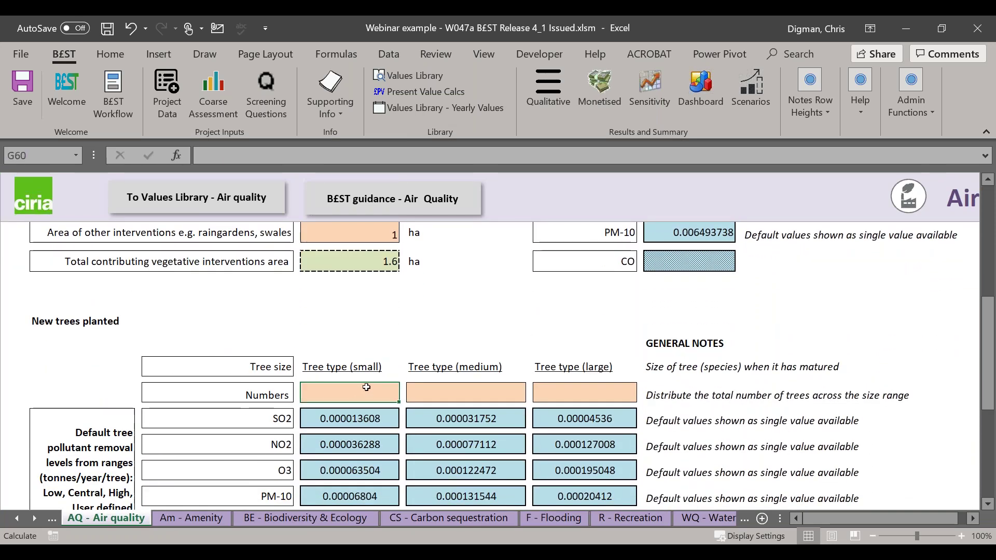
{"action": "type", "text": "260"}
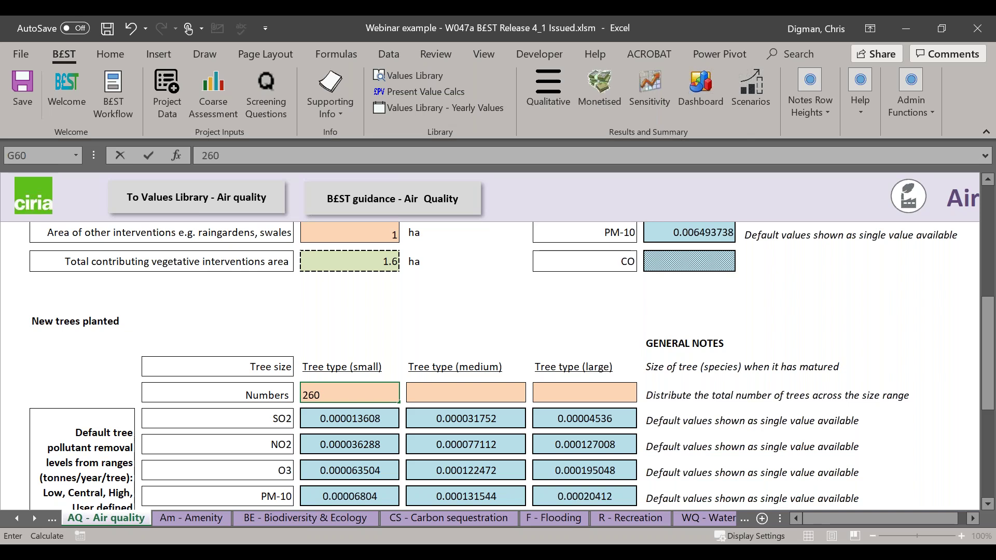
{"action": "key", "text": "Return"}
{"action": "key", "text": "Down"}
- Check the selectable SO2 removal levels for small trees and keep the 0.000013608 default
{"action": "scroll", "coordinate": [435, 418], "scroll_direction": "down", "scroll_amount": 3}
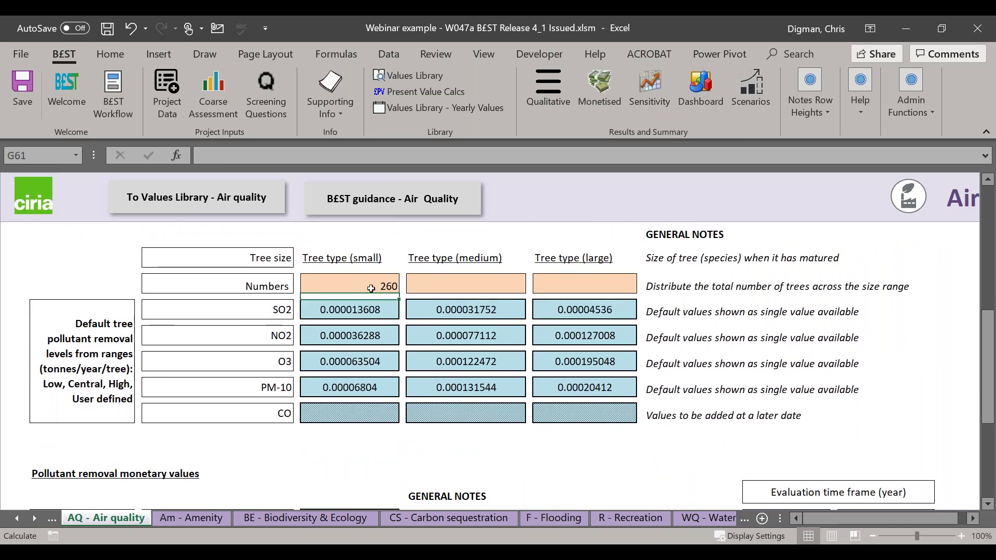
{"action": "left_click", "coordinate": [367, 314]}
{"action": "key", "text": "alt+Down"}
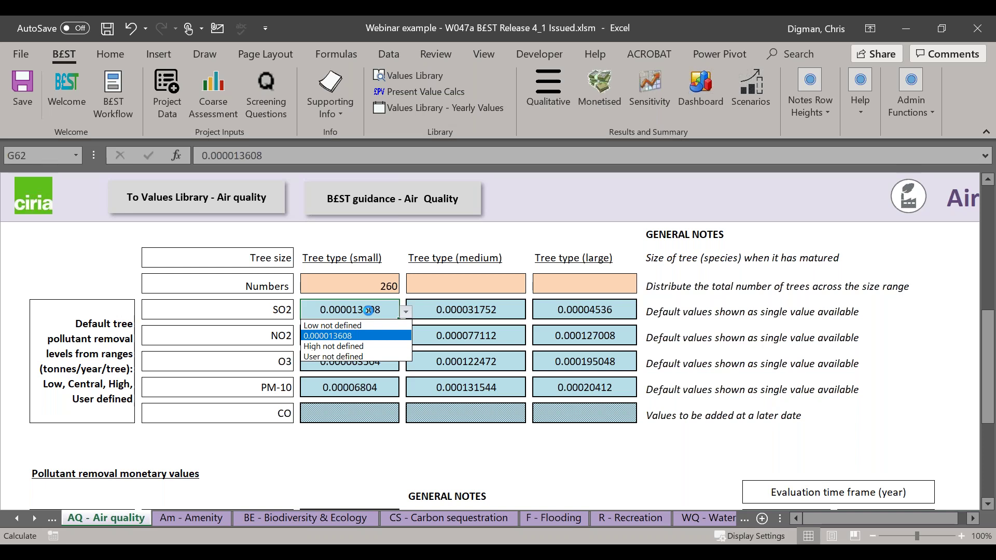
{"action": "left_click", "coordinate": [368, 310]}
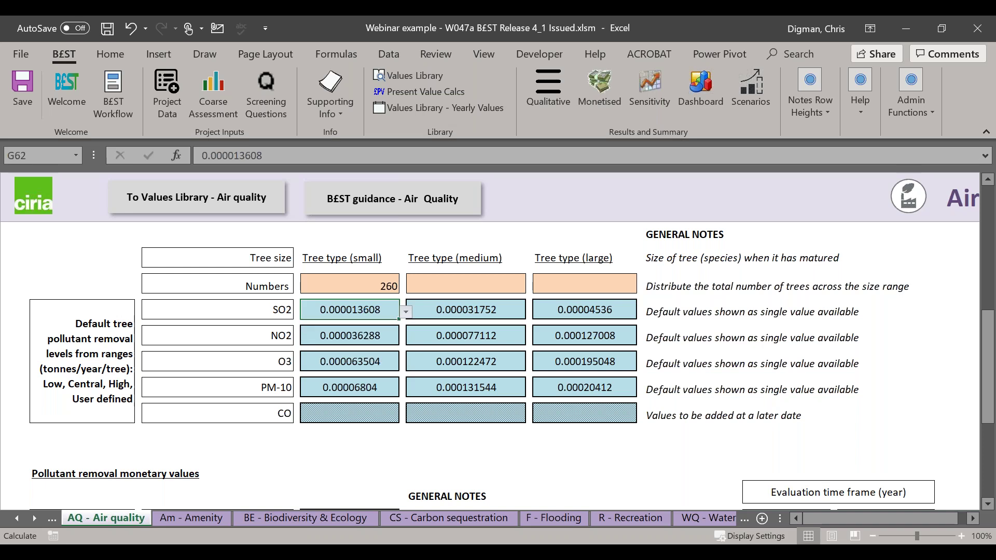
- Choose the central pollutant removal monetary values: 2040 for SO2, 26340 for NO2 and 60629 for PM-10
{"action": "scroll", "coordinate": [363, 337], "scroll_direction": "down", "scroll_amount": 4}
{"action": "left_click", "coordinate": [358, 364]}
{"action": "left_click", "coordinate": [406, 366]}
{"action": "left_click", "coordinate": [336, 390]}
{"action": "left_click", "coordinate": [329, 393]}
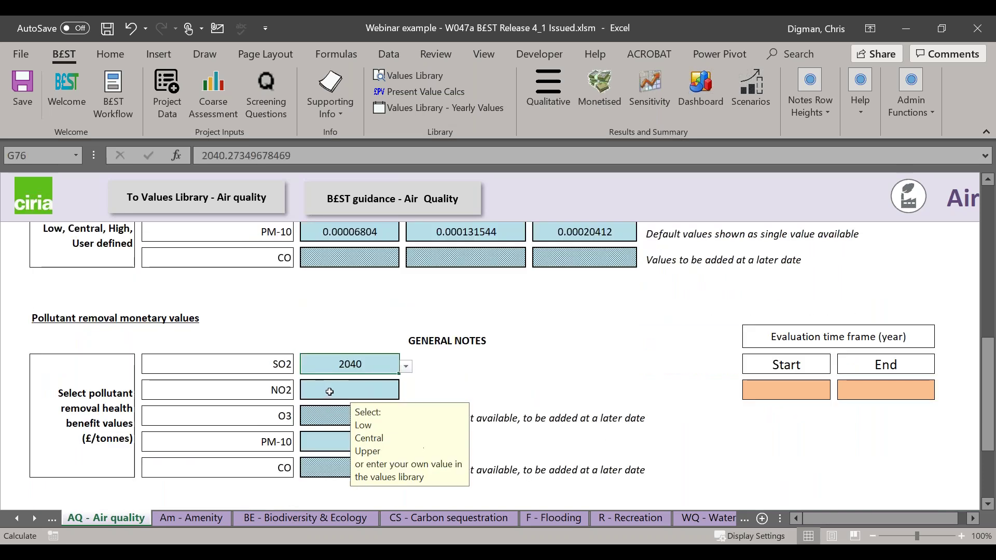
{"action": "left_click", "coordinate": [406, 392]}
{"action": "left_click", "coordinate": [337, 417]}
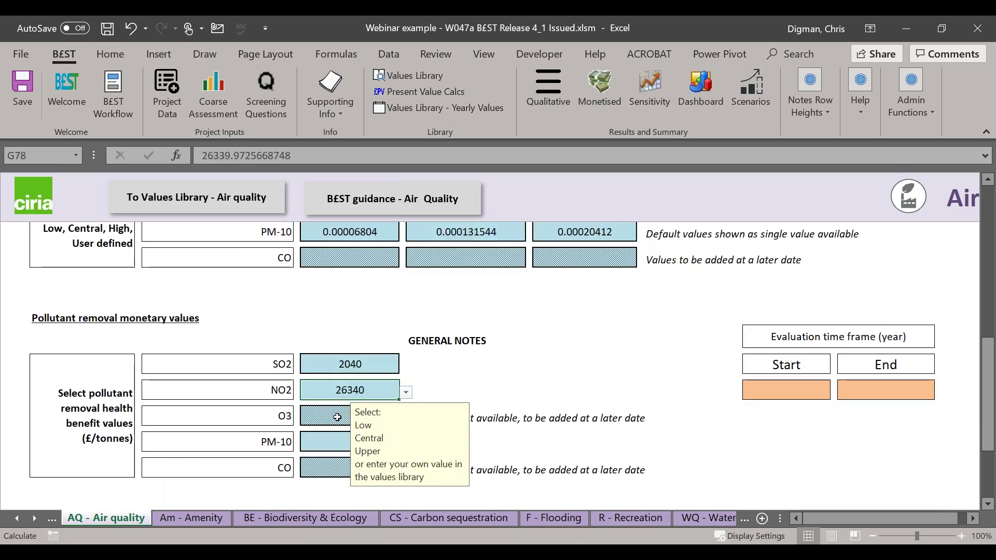
{"action": "left_click", "coordinate": [337, 417]}
{"action": "left_click", "coordinate": [342, 444]}
{"action": "left_click", "coordinate": [406, 444]}
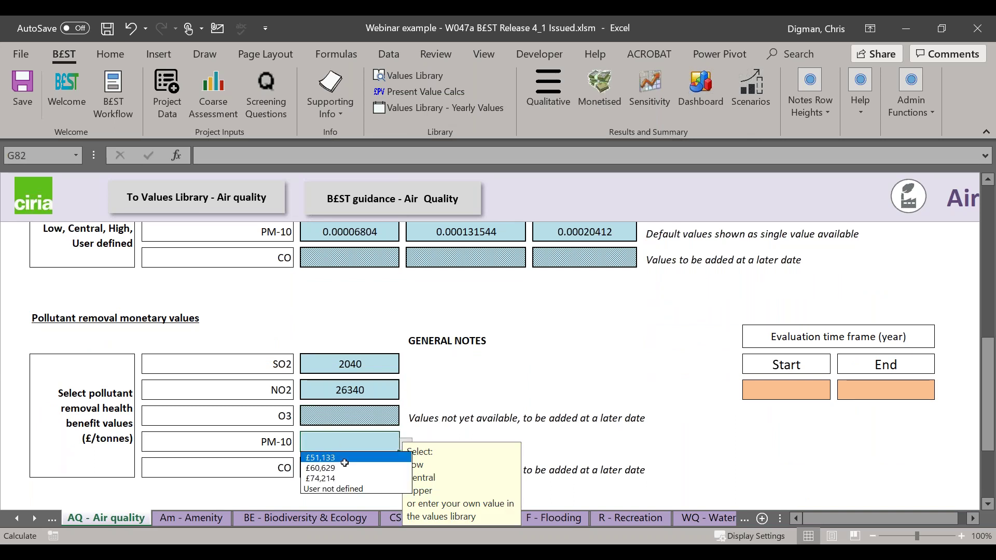
{"action": "left_click", "coordinate": [343, 468]}
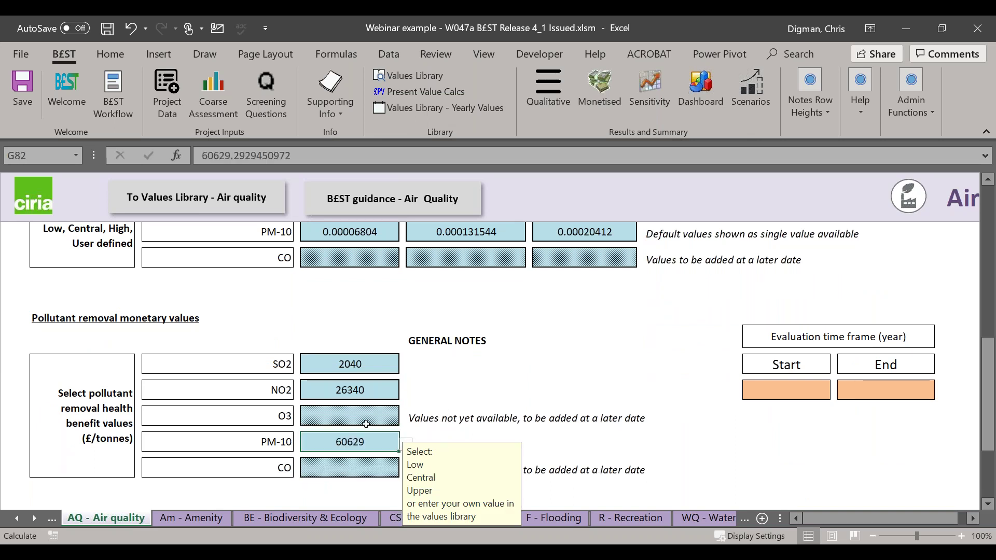
- Set the air quality evaluation time frame to start in 2019 and end in 2058
{"action": "left_click", "coordinate": [790, 393]}
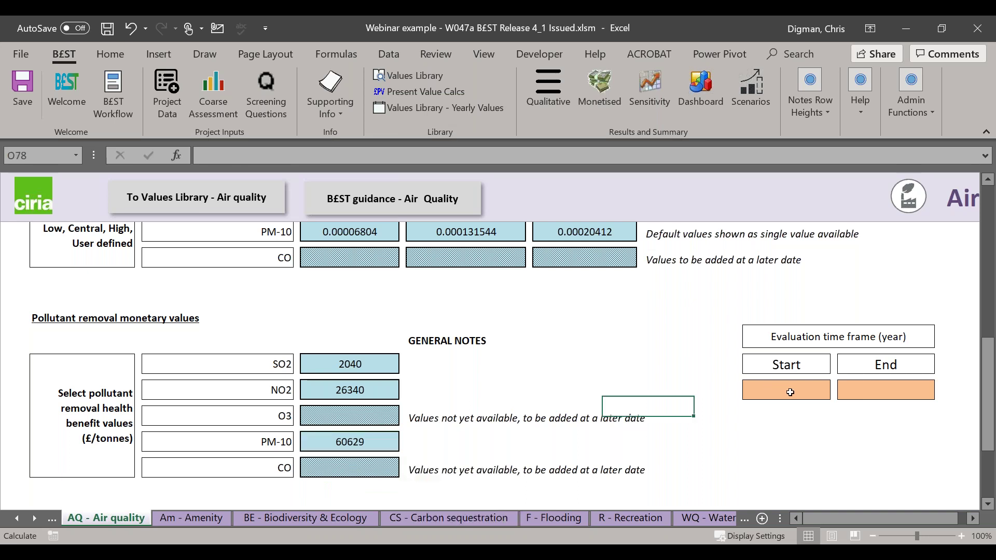
{"action": "type", "text": "2019"}
{"action": "key", "text": "Tab"}
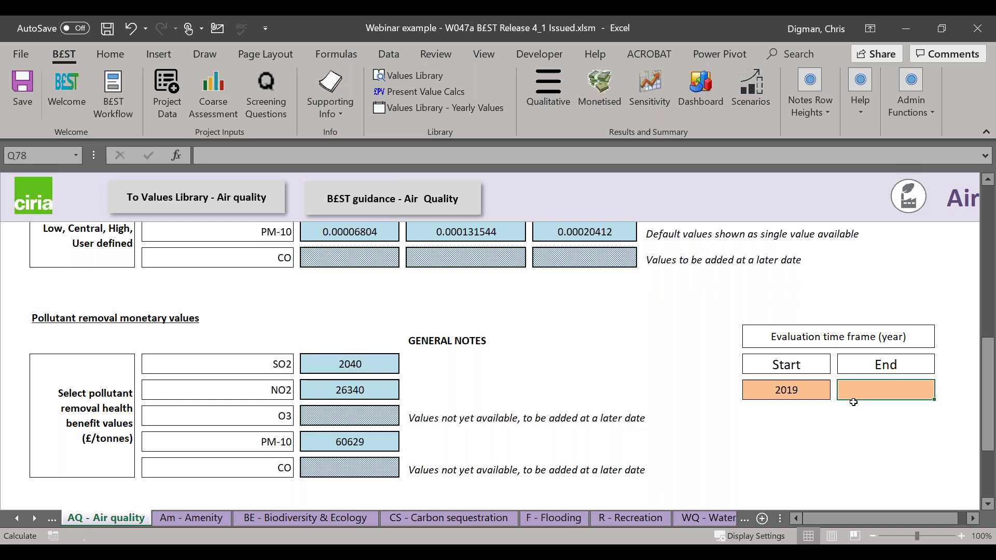
{"action": "type", "text": "20"}
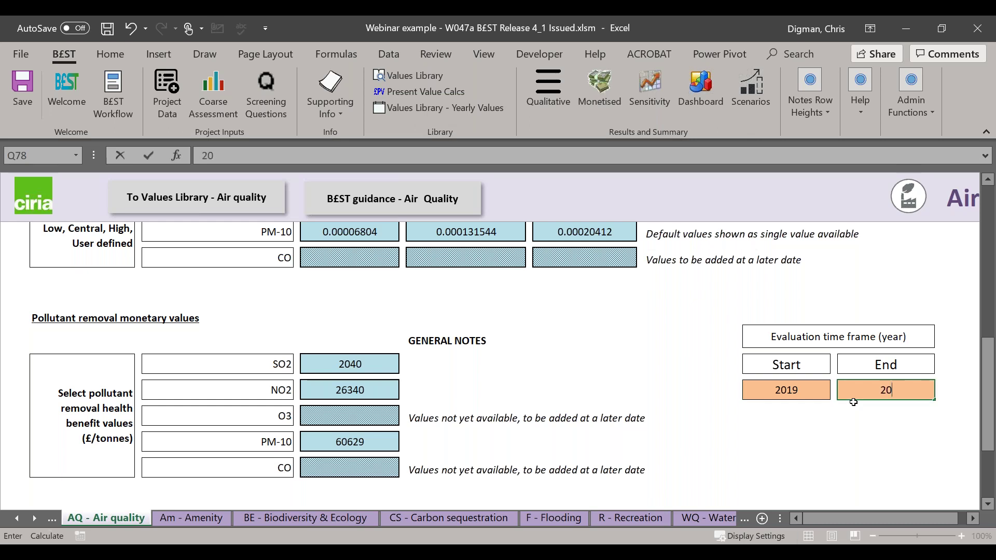
{"action": "type", "text": "58"}
{"action": "key", "text": "Return"}
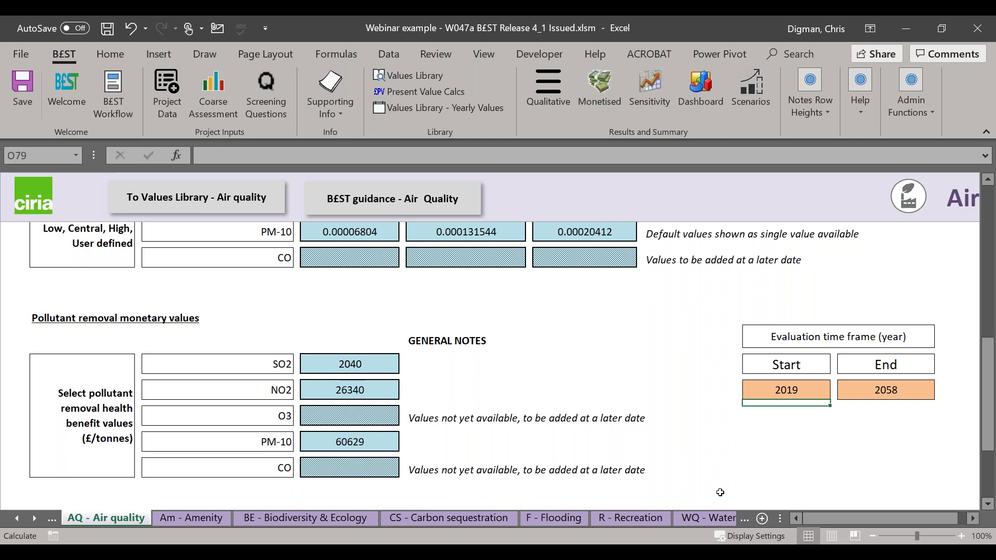
- Review the air quality benefit estimation table, including its confidence levels and the present values before and after confidence
{"action": "scroll", "coordinate": [722, 485], "scroll_direction": "down", "scroll_amount": 2}
{"action": "scroll", "coordinate": [721, 492], "scroll_direction": "down", "scroll_amount": 3}
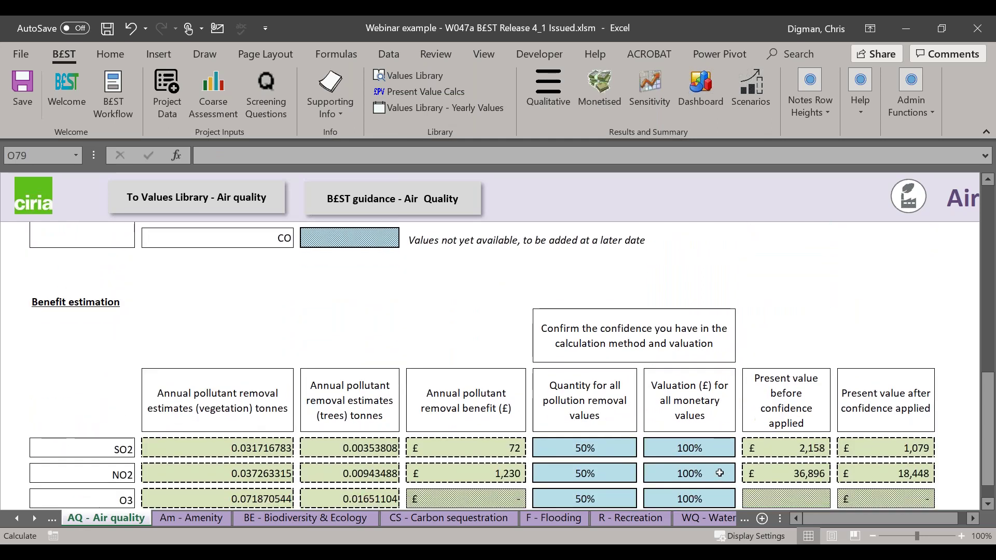
{"action": "scroll", "coordinate": [706, 457], "scroll_direction": "down", "scroll_amount": 2}
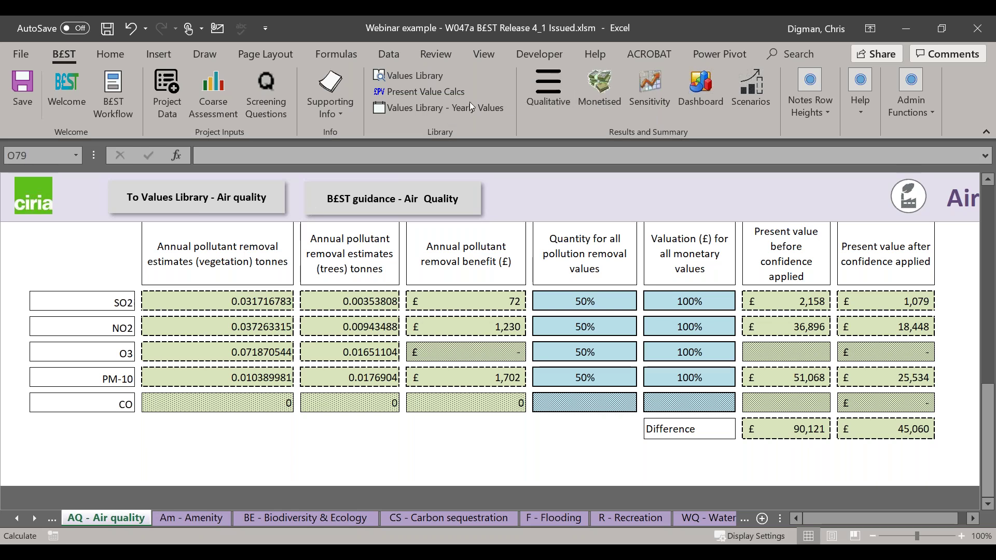
- Open the monetised summary of outputs and review the air quality rows with their years, present values and confidence levels
{"action": "left_click", "coordinate": [597, 87]}
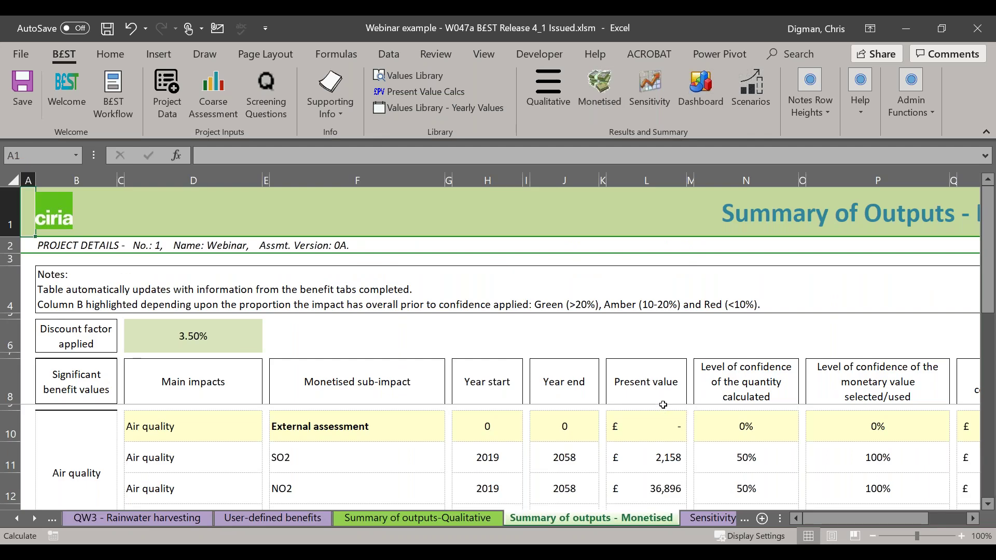
{"action": "scroll", "coordinate": [663, 404], "scroll_direction": "down", "scroll_amount": 1}
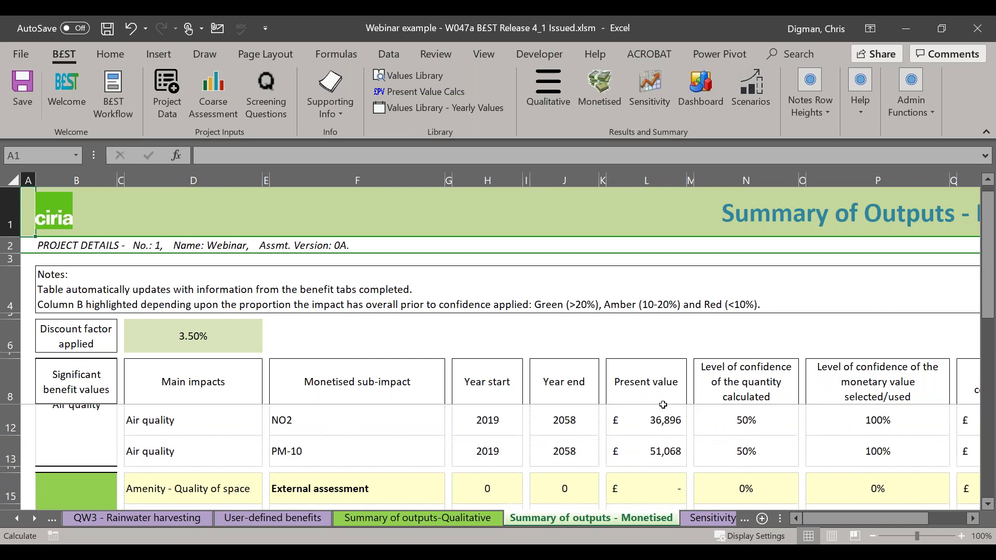
{"action": "scroll", "coordinate": [663, 404], "scroll_direction": "up", "scroll_amount": 2}
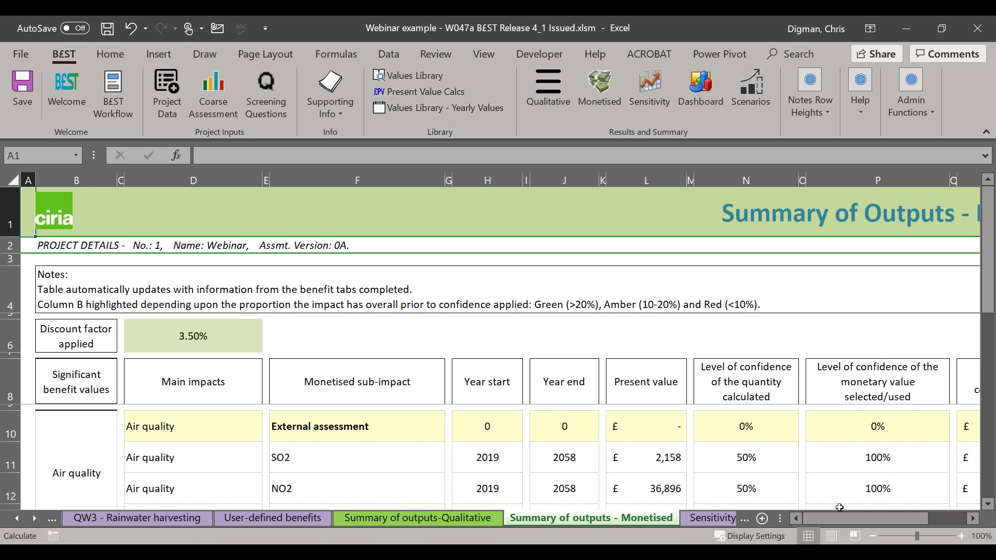
{"action": "left_click_drag", "start_coordinate": [855, 525], "coordinate": [816, 518]}
- Open the sensitivity analysis and review the existing, low and high confidence rows for the air quality impacts
{"action": "left_click", "coordinate": [648, 87]}
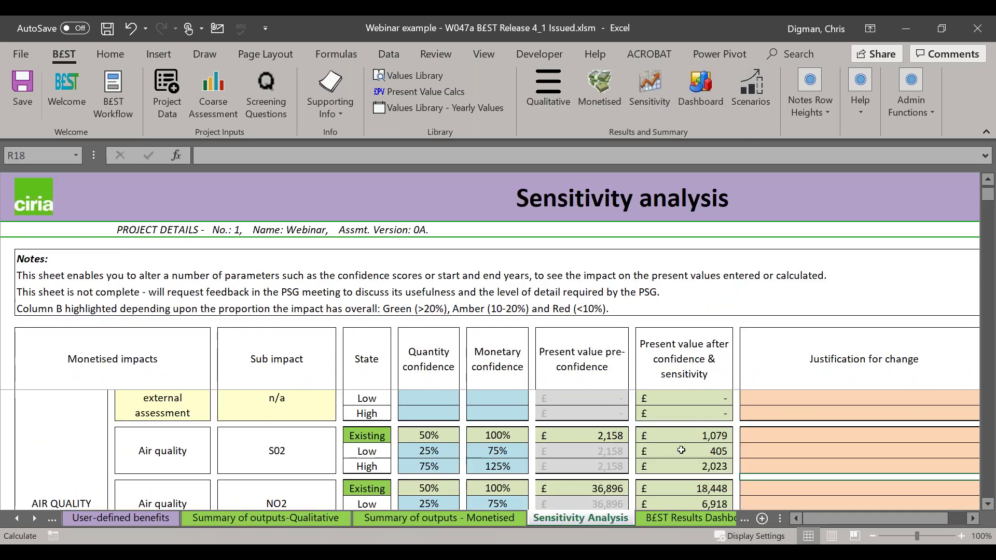
{"action": "scroll", "coordinate": [681, 451], "scroll_direction": "up", "scroll_amount": 1}
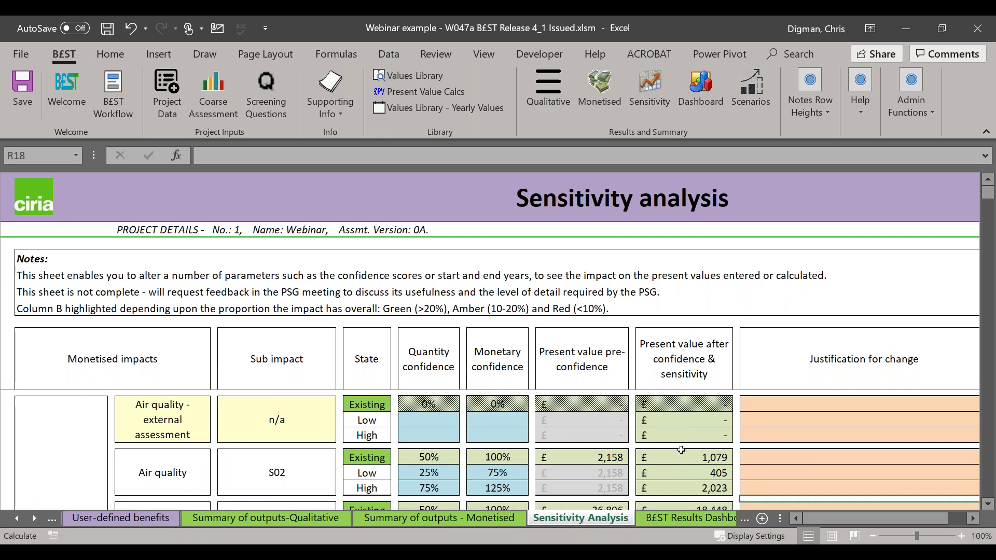
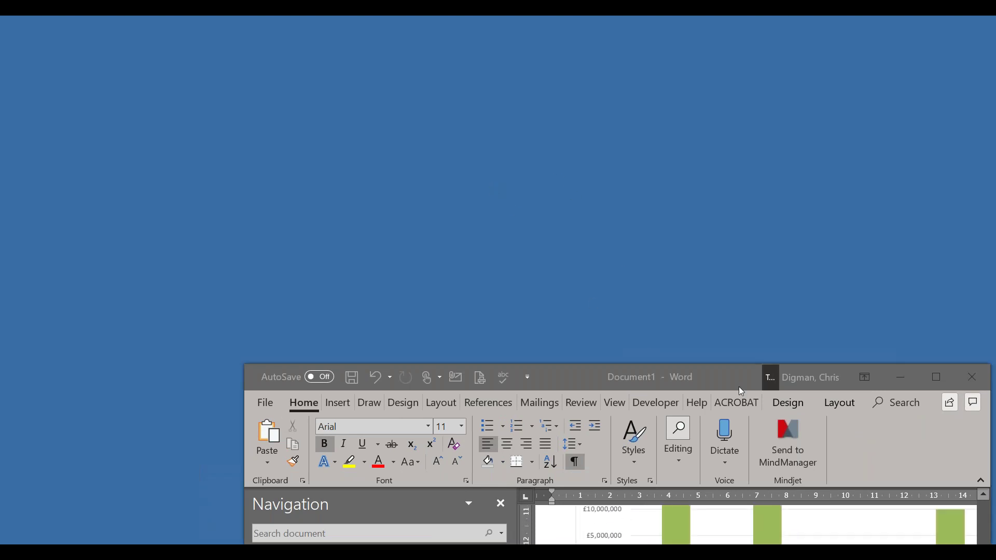
- Bring the exported Word report on screen to review its charts and evidence pages, and switch back to the maximised Excel workbook
{"action": "left_click_drag", "start_coordinate": [739, 387], "coordinate": [498, 197]}
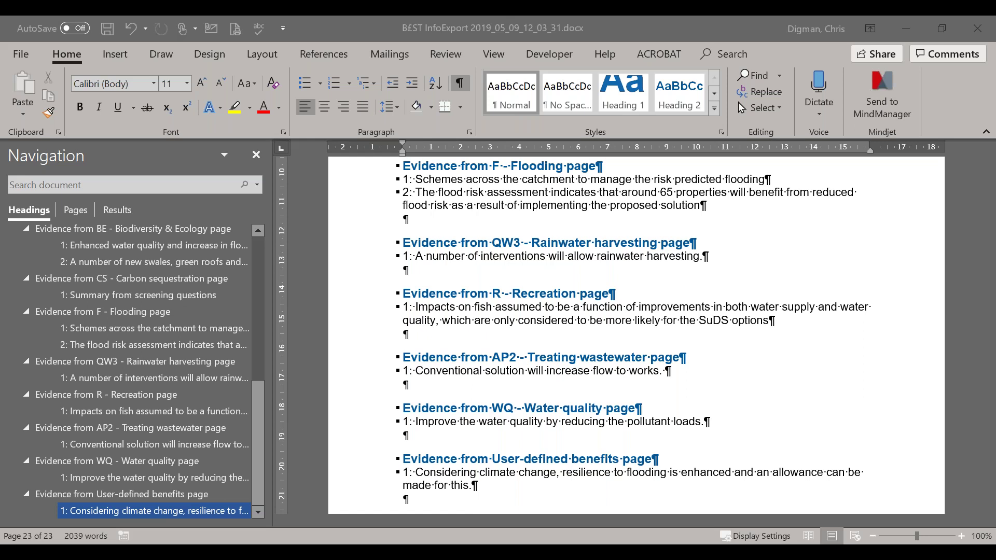
{"action": "left_click_drag", "start_coordinate": [913, 540], "coordinate": [545, 158]}
{"action": "double_click", "coordinate": [545, 158]}
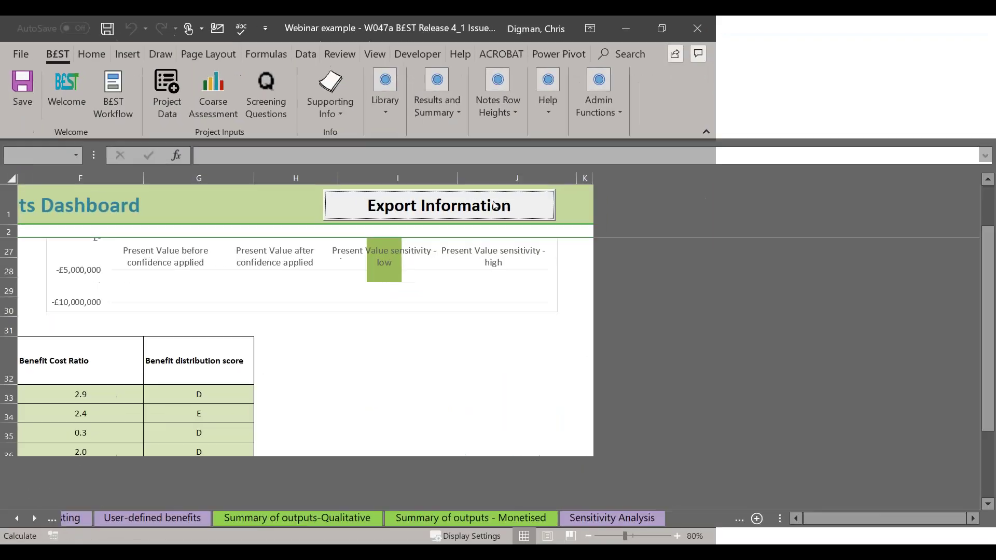
- Open the F - Flooding sheet and review its written evidence and the overview of sections F1 to F4
{"action": "left_click", "coordinate": [15, 519]}
{"action": "left_click", "coordinate": [15, 519]}
{"action": "left_click", "coordinate": [16, 519]}
{"action": "left_click", "coordinate": [15, 519]}
{"action": "left_click", "coordinate": [384, 519]}
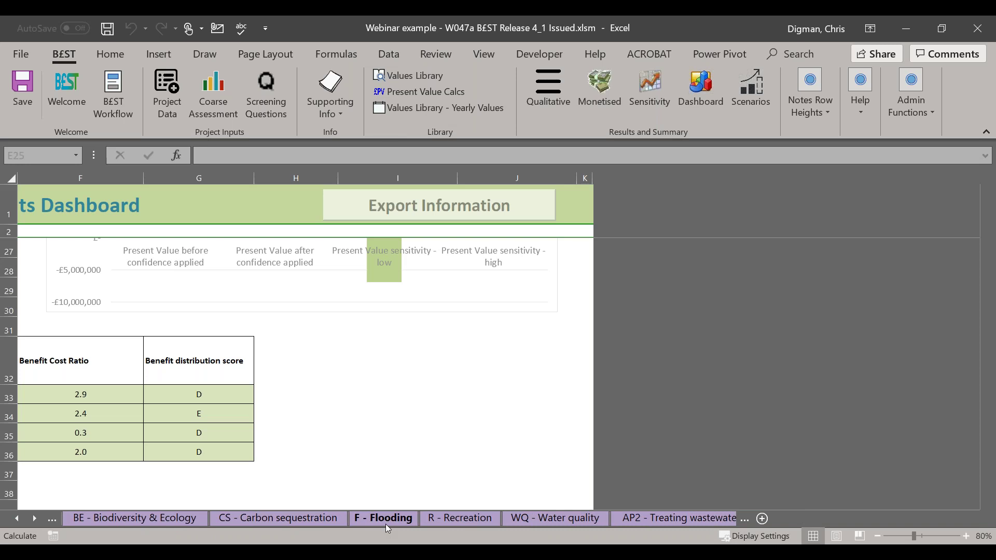
{"action": "left_click", "coordinate": [387, 519]}
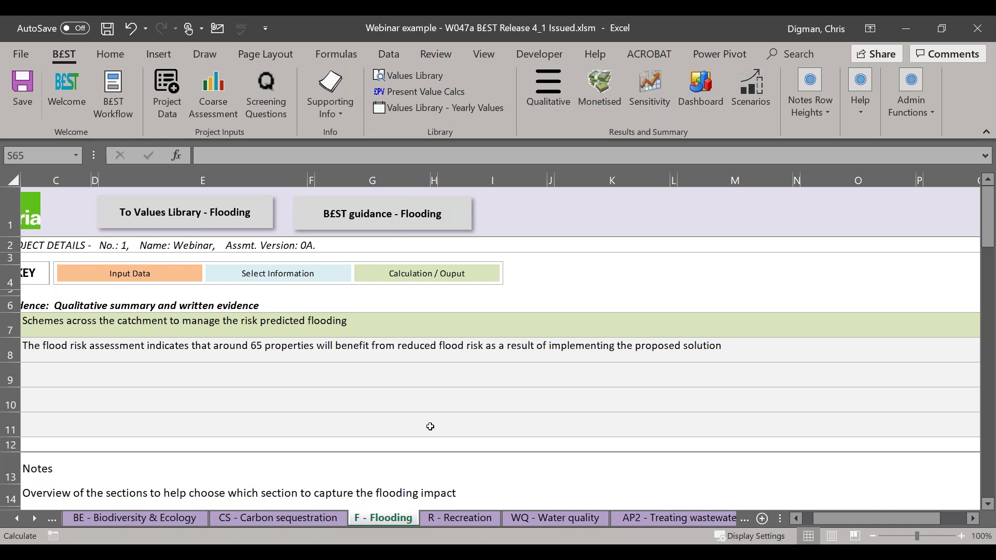
{"action": "scroll", "coordinate": [430, 427], "scroll_direction": "down", "scroll_amount": 3}
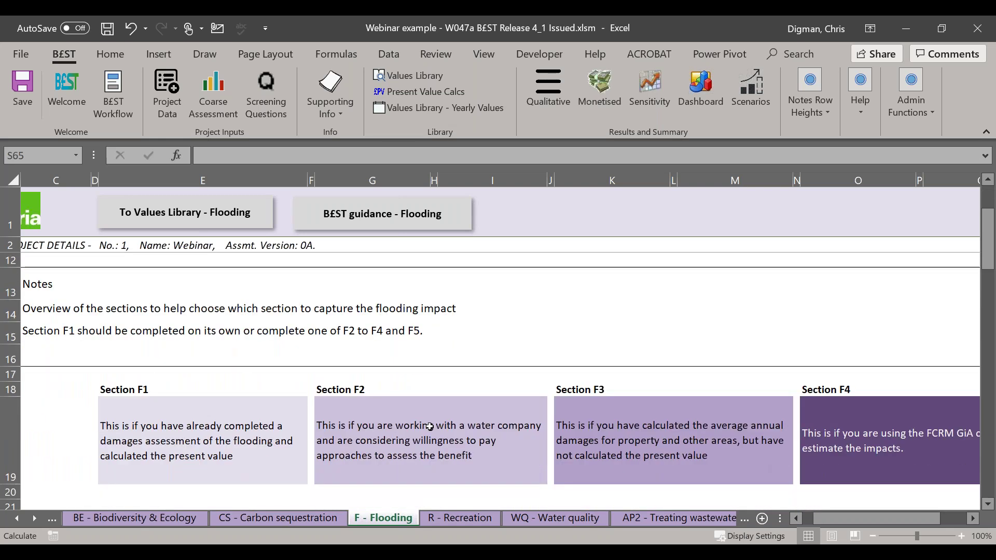